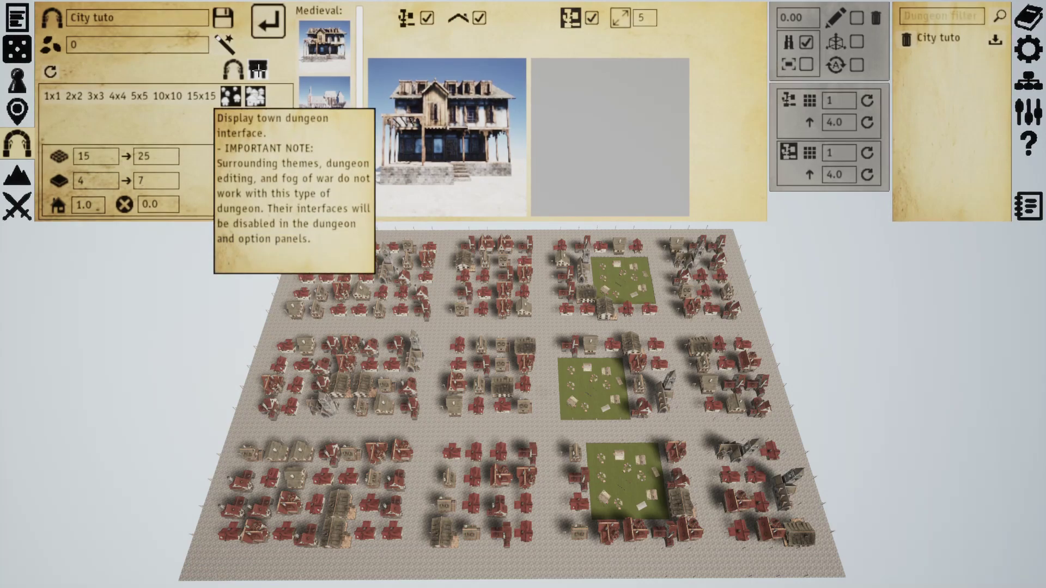
Compare the standard dungeon interface with the town one, view the environment options, and return to the city settings
{"action": "left_click", "coordinate": [234, 68]}
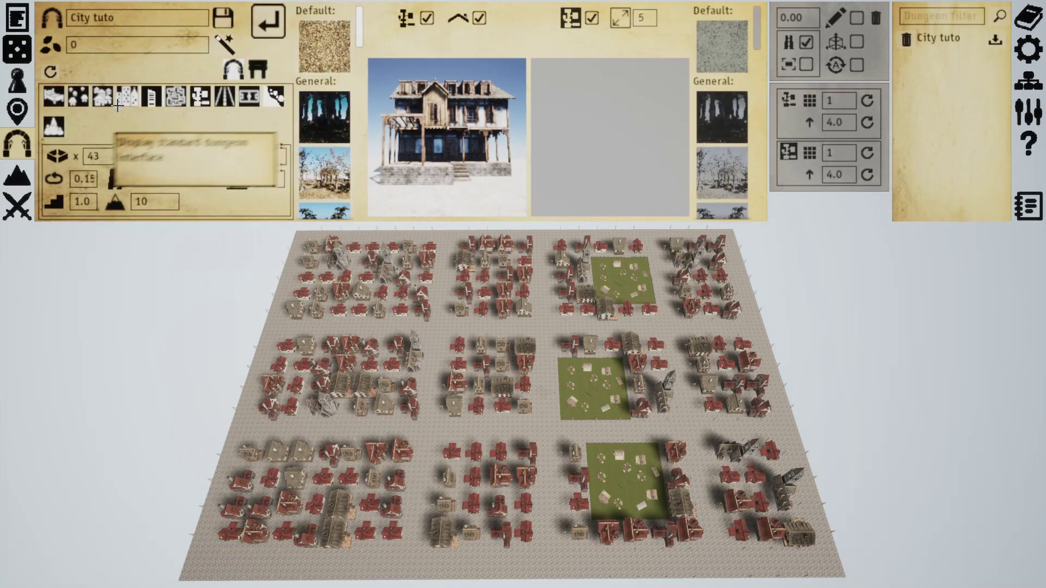
{"action": "left_click", "coordinate": [258, 67]}
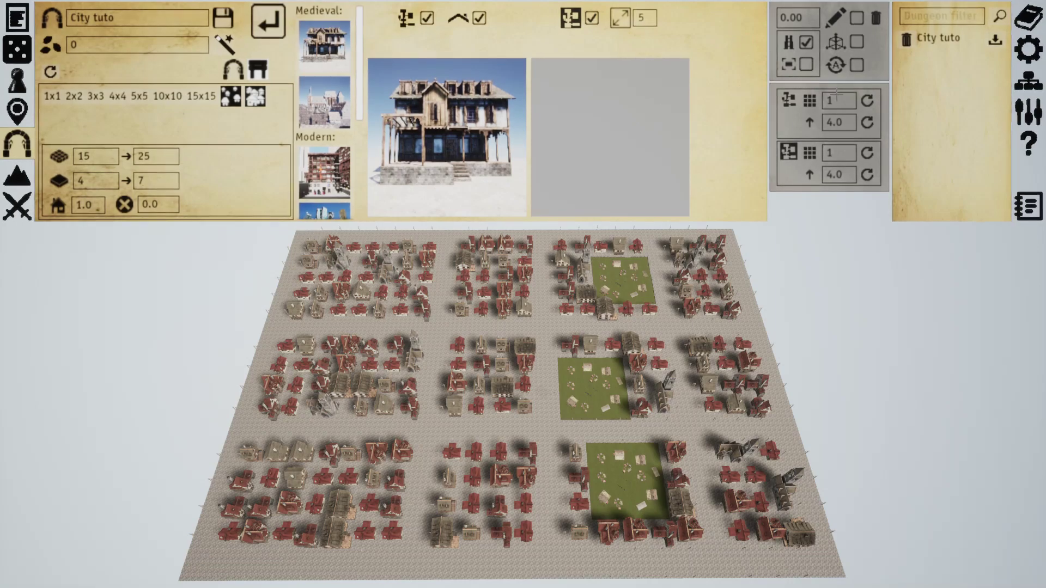
{"action": "left_click", "coordinate": [1026, 116]}
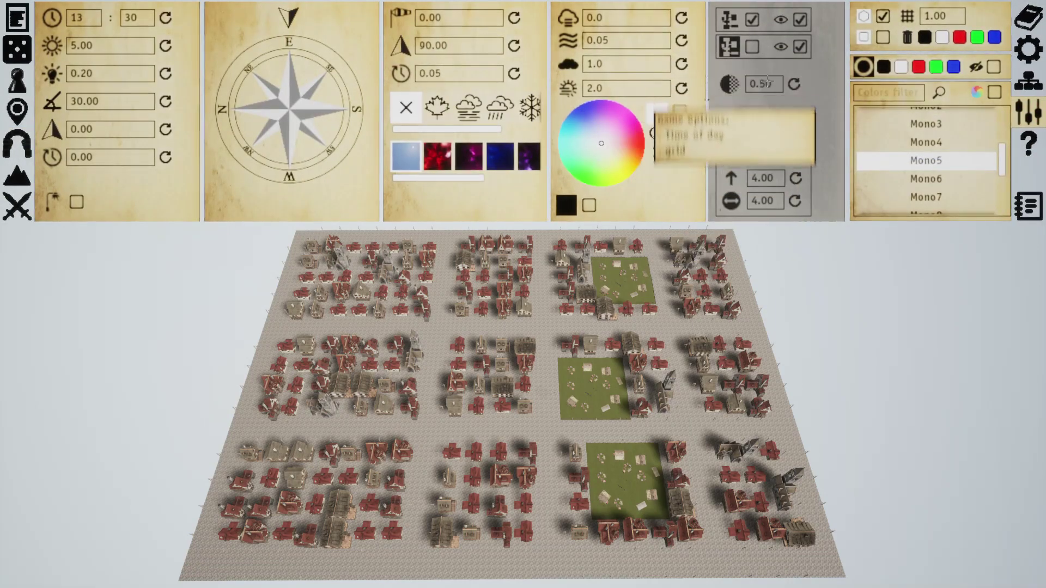
{"action": "left_click", "coordinate": [17, 143]}
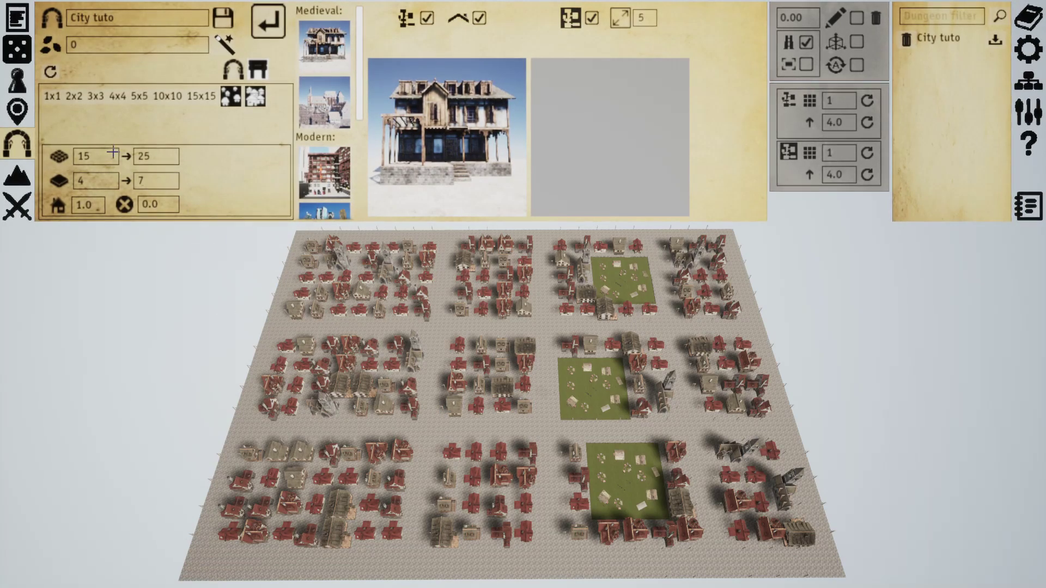
Examine the explanations of the minimum and maximum city dimensions and block sizes
{"action": "mouse_move", "coordinate": [167, 155]}
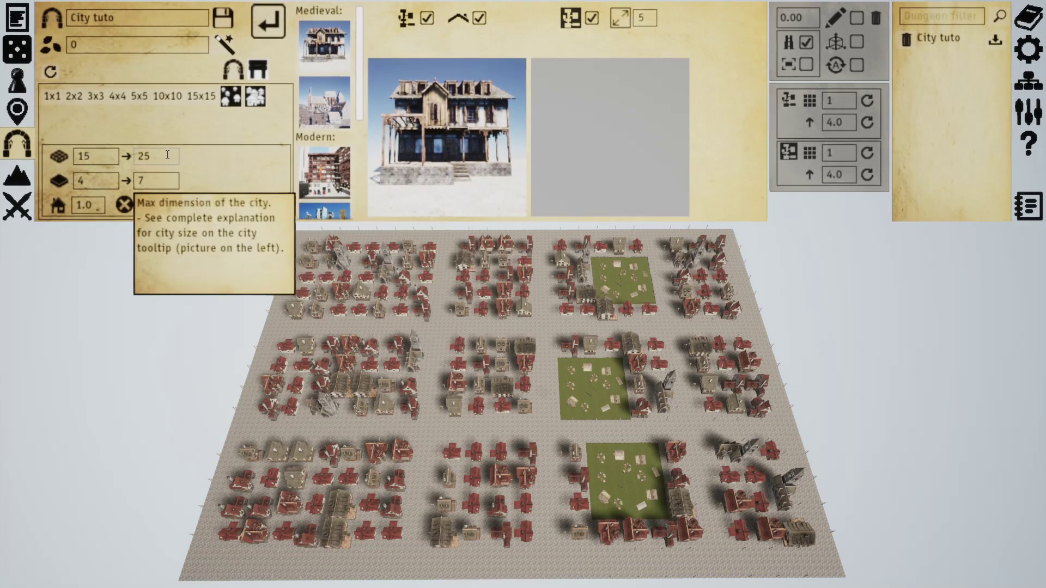
{"action": "mouse_move", "coordinate": [107, 184]}
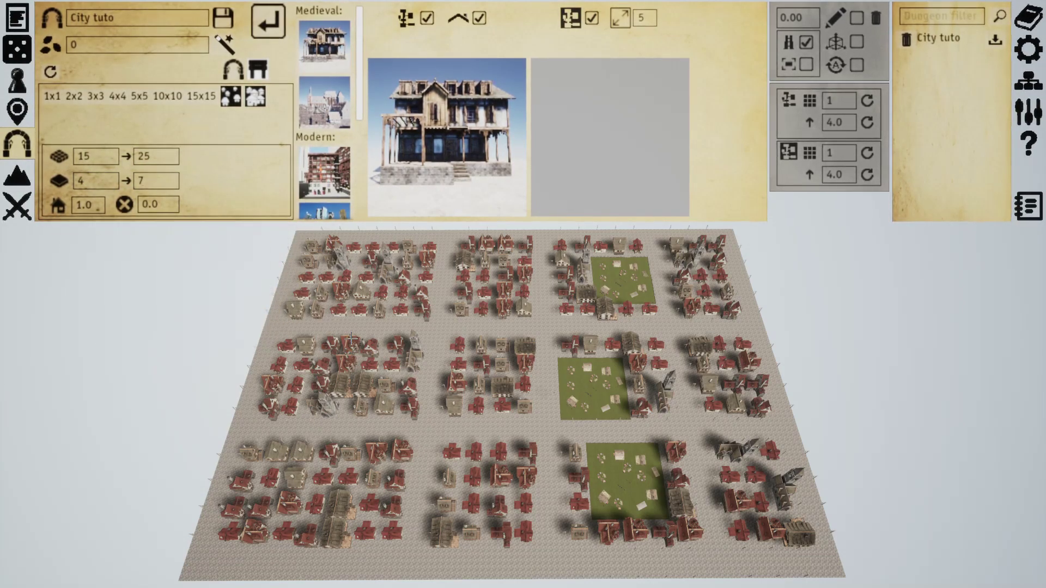
{"action": "mouse_move", "coordinate": [168, 188]}
{"action": "mouse_move", "coordinate": [82, 157]}
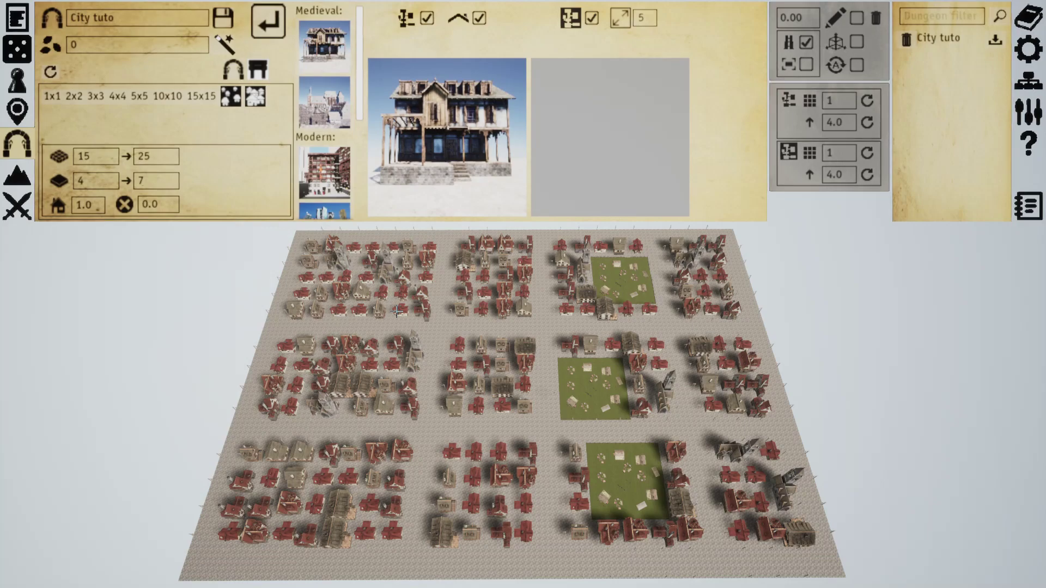
{"action": "mouse_move", "coordinate": [116, 153]}
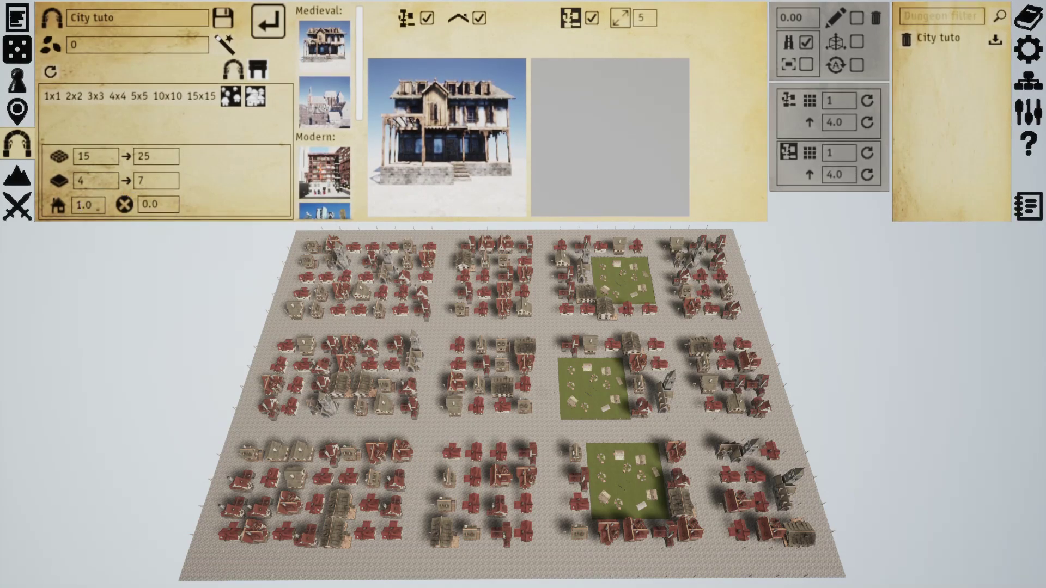
Set the buildings probability inside each city block to 0 and rebuild the city
{"action": "mouse_move", "coordinate": [85, 207]}
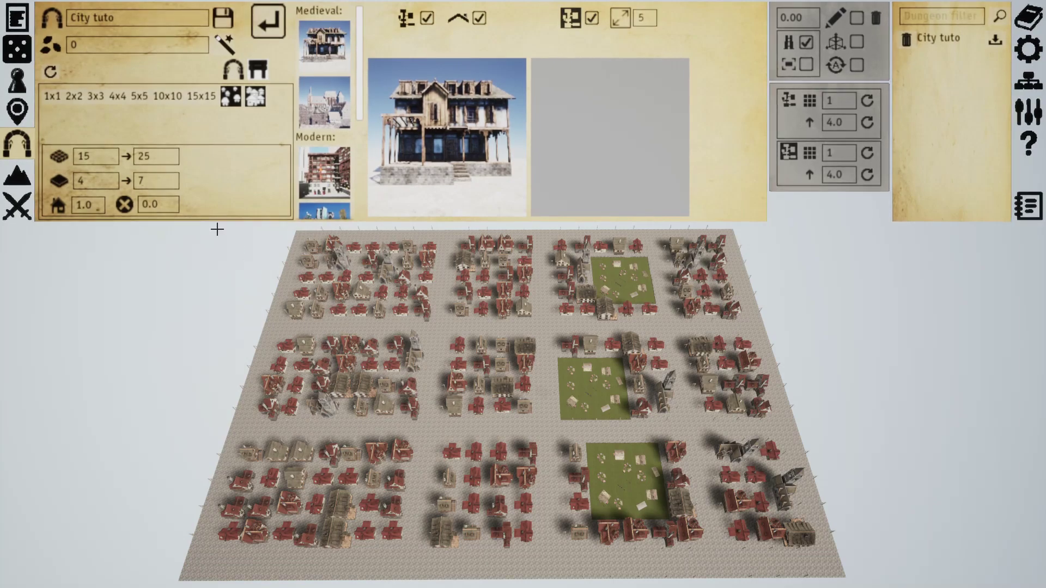
{"action": "left_click", "coordinate": [84, 205]}
{"action": "type", "text": "0"}
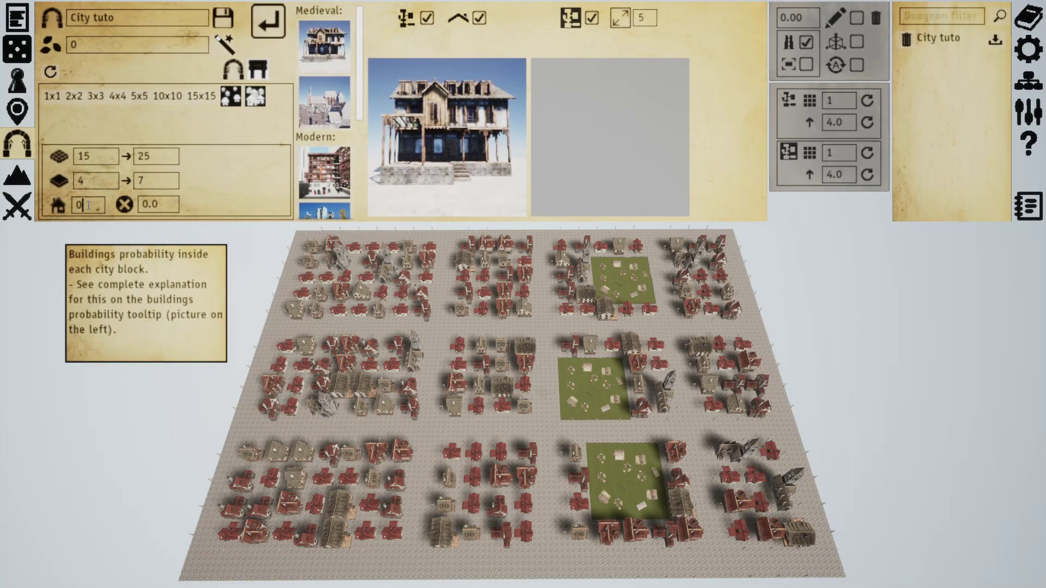
{"action": "left_click", "coordinate": [266, 21]}
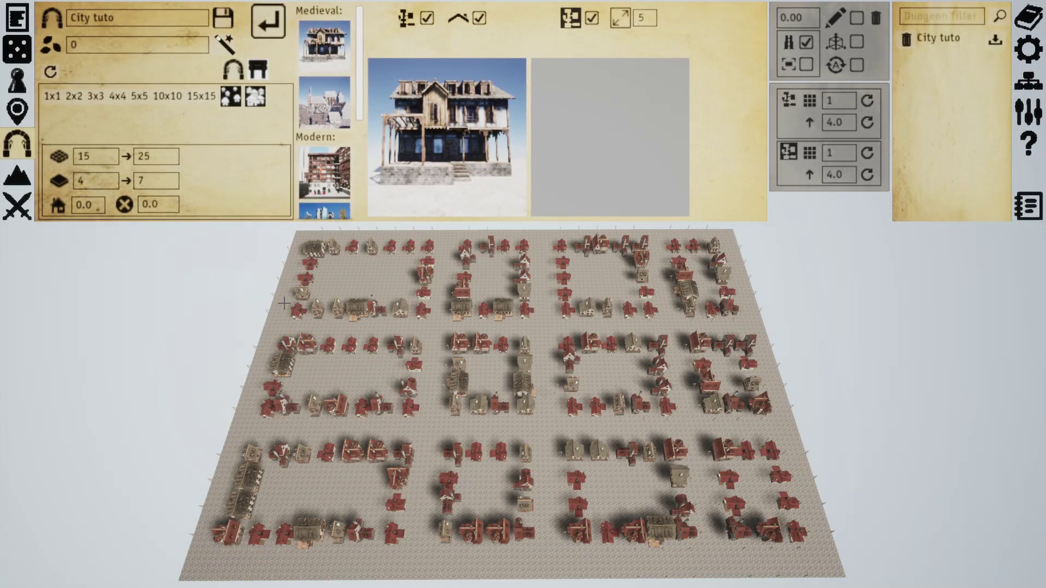
Set the buildings probability inside each block to 1 and regenerate the city
{"action": "left_click", "coordinate": [94, 206]}
{"action": "type", "text": "1"}
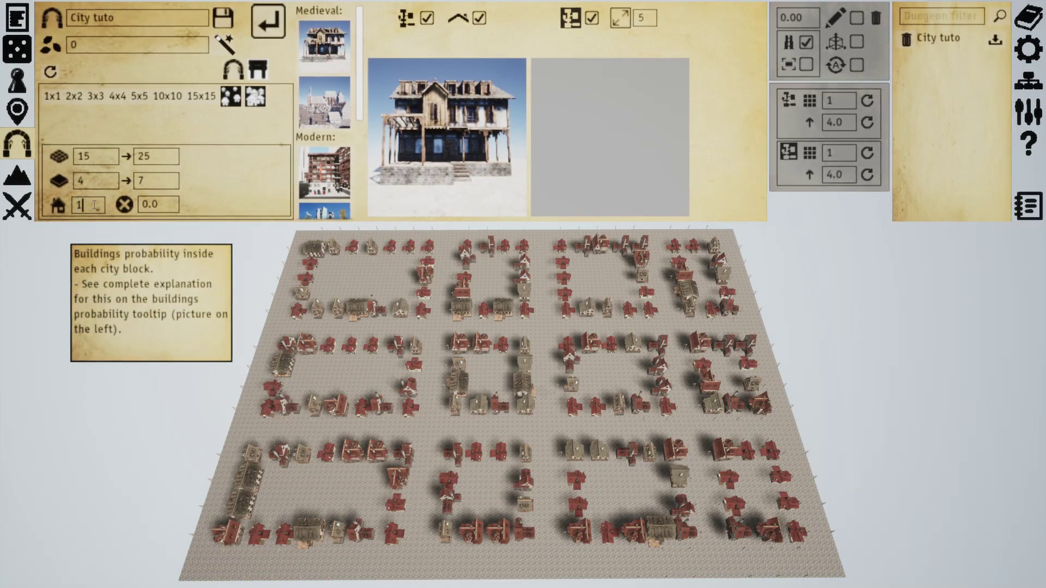
{"action": "left_click", "coordinate": [268, 21]}
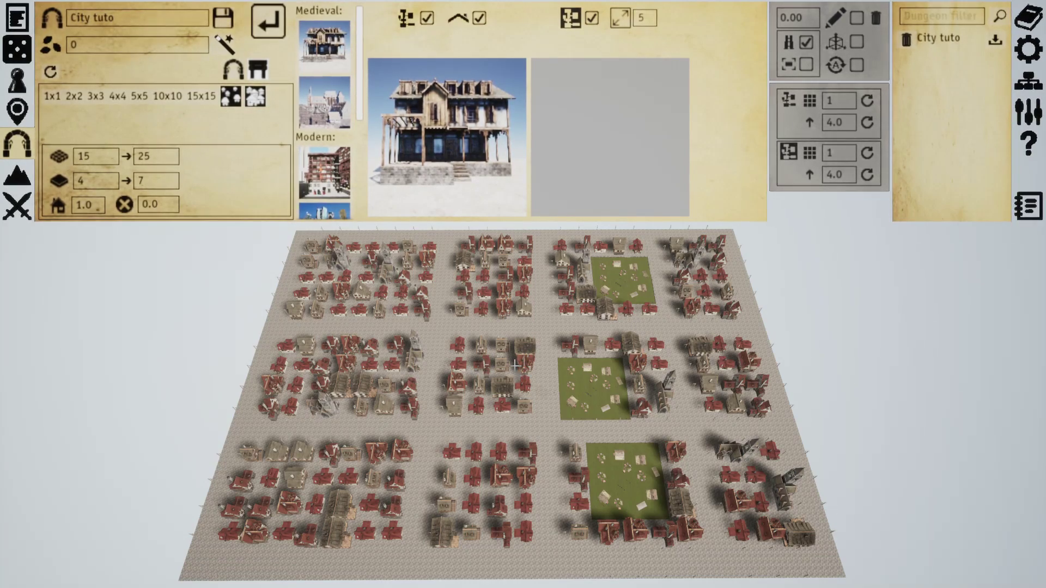
Apply a town preset, and set both the minimum and maximum city dimensions to 50
{"action": "mouse_move", "coordinate": [158, 204]}
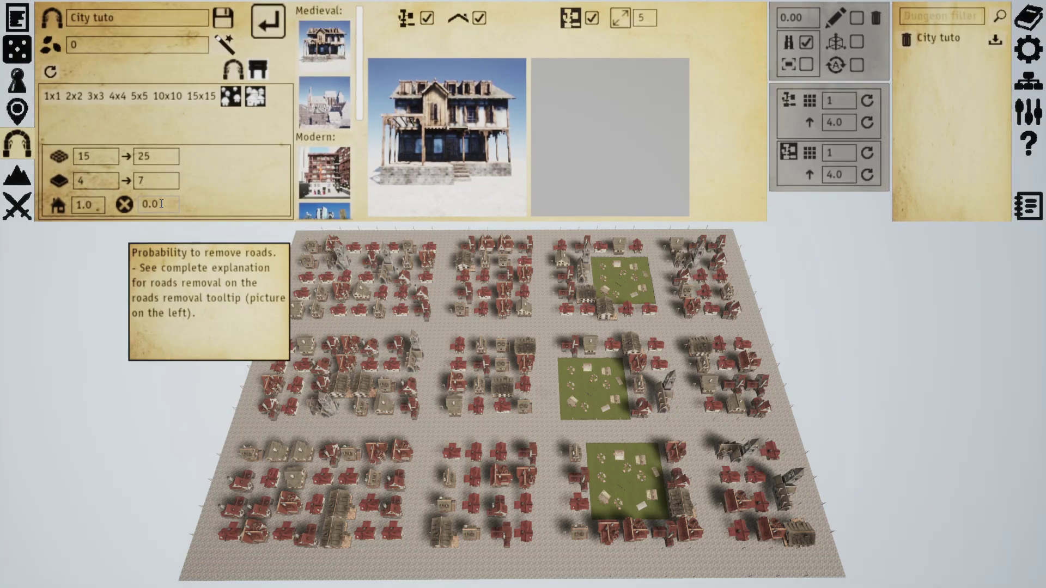
{"action": "key", "text": "e"}
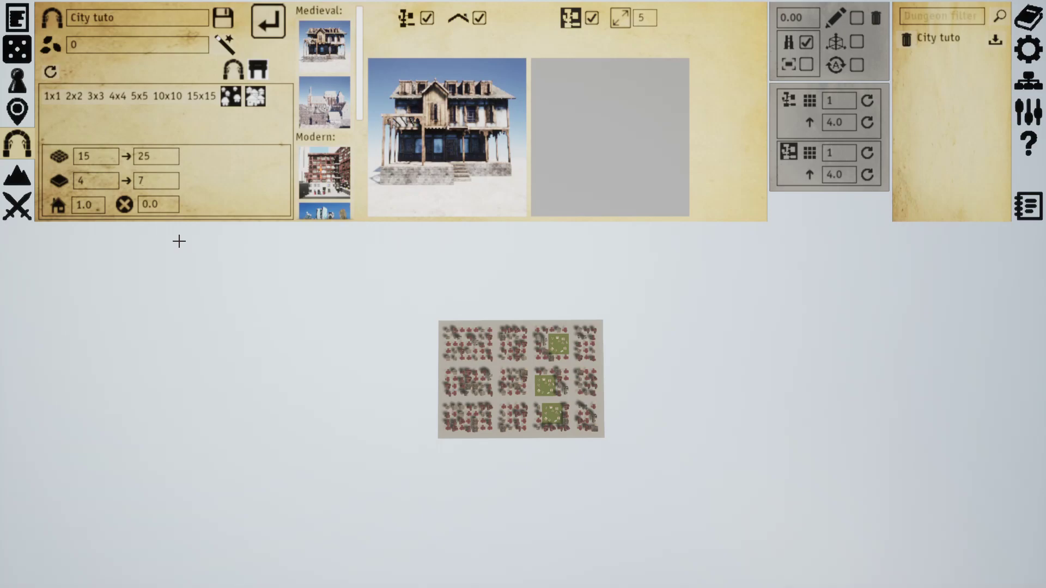
{"action": "left_click", "coordinate": [255, 96]}
{"action": "left_click", "coordinate": [96, 159]}
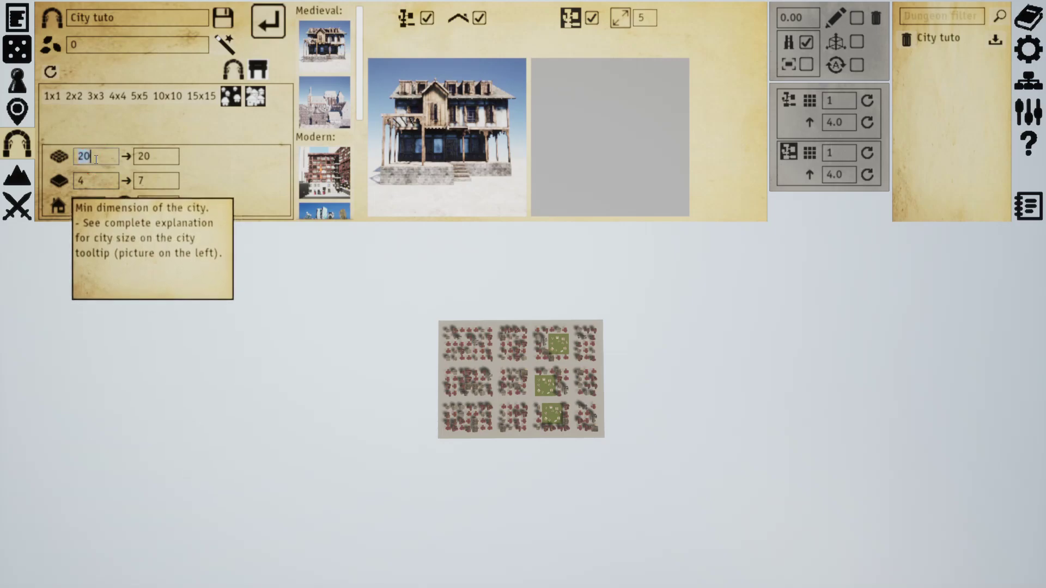
{"action": "type", "text": "50"}
{"action": "key", "text": "Tab"}
{"action": "type", "text": "50"}
Set the buildings probability and the road removal probability to 0, and rebuild the city
{"action": "left_click", "coordinate": [85, 204]}
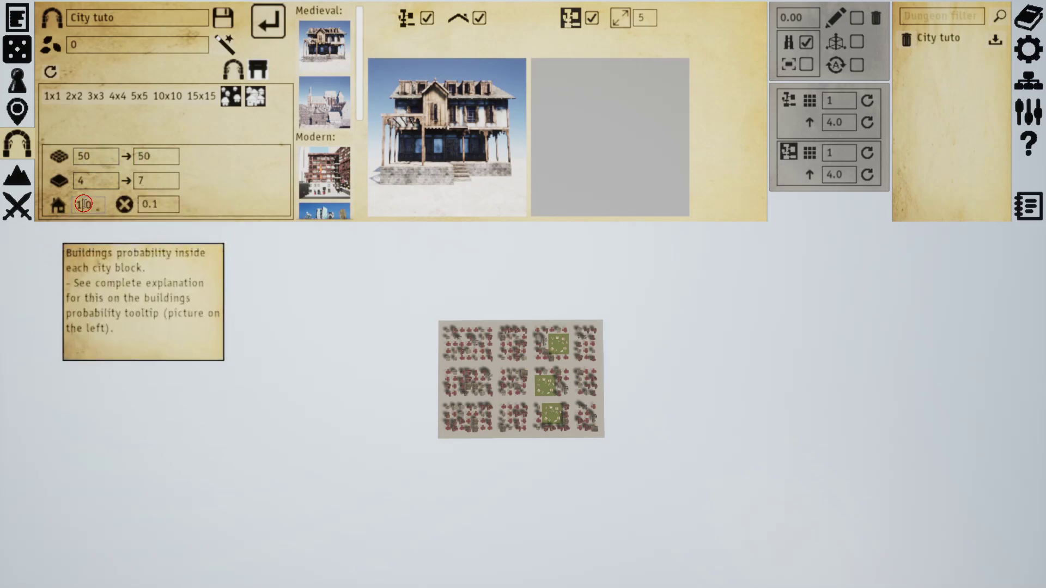
{"action": "type", "text": "0"}
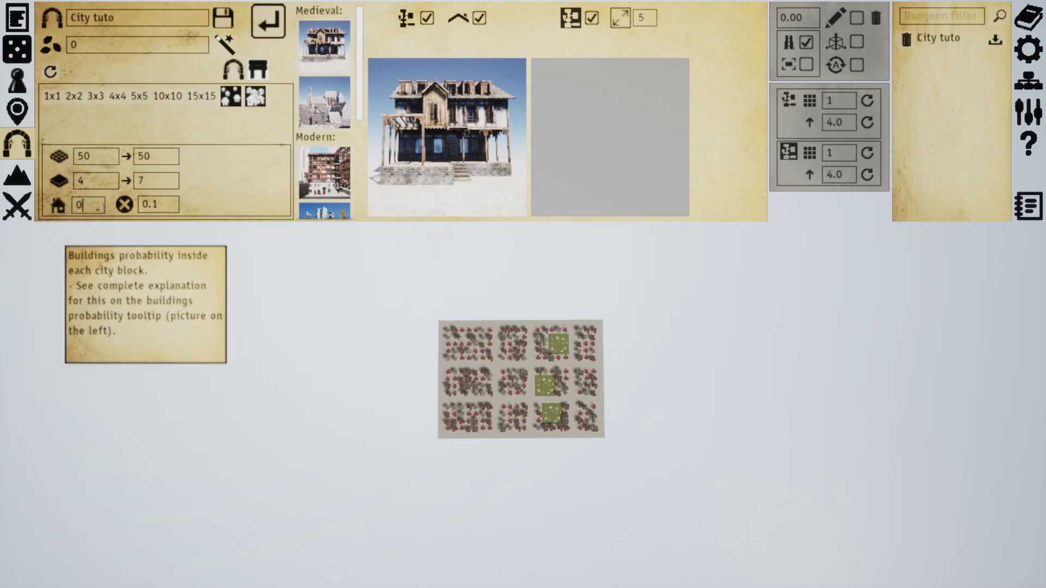
{"action": "left_click", "coordinate": [164, 202]}
{"action": "type", "text": "0"}
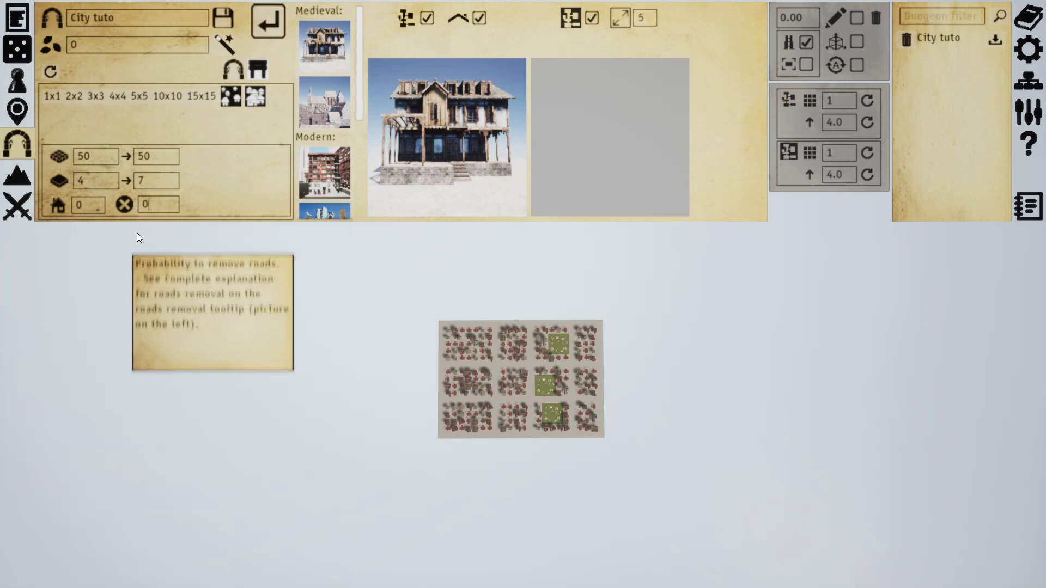
{"action": "left_click", "coordinate": [267, 24]}
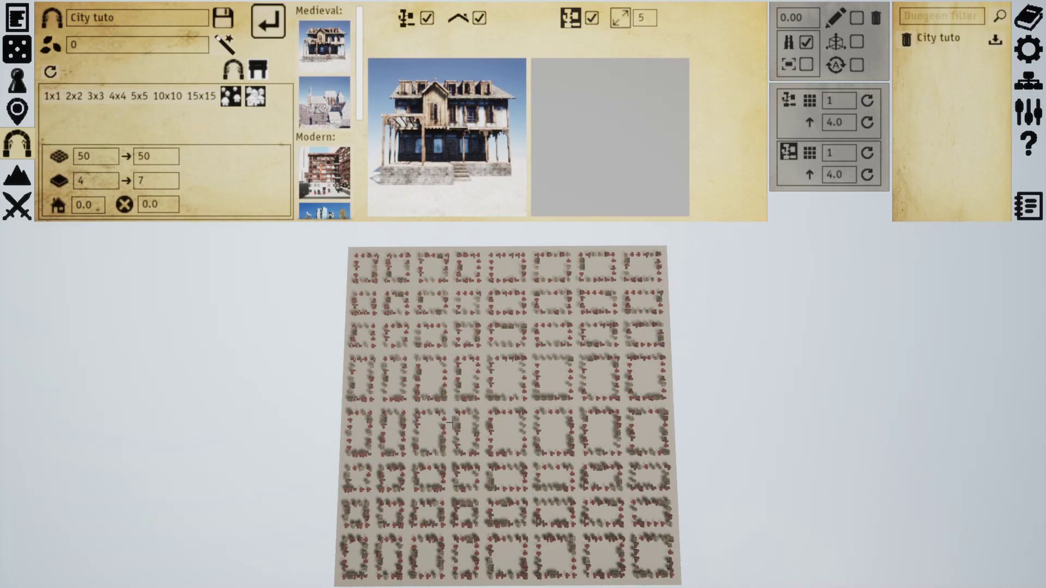
Set the road removal probability to 1 and rebuild the city
{"action": "left_click", "coordinate": [166, 205]}
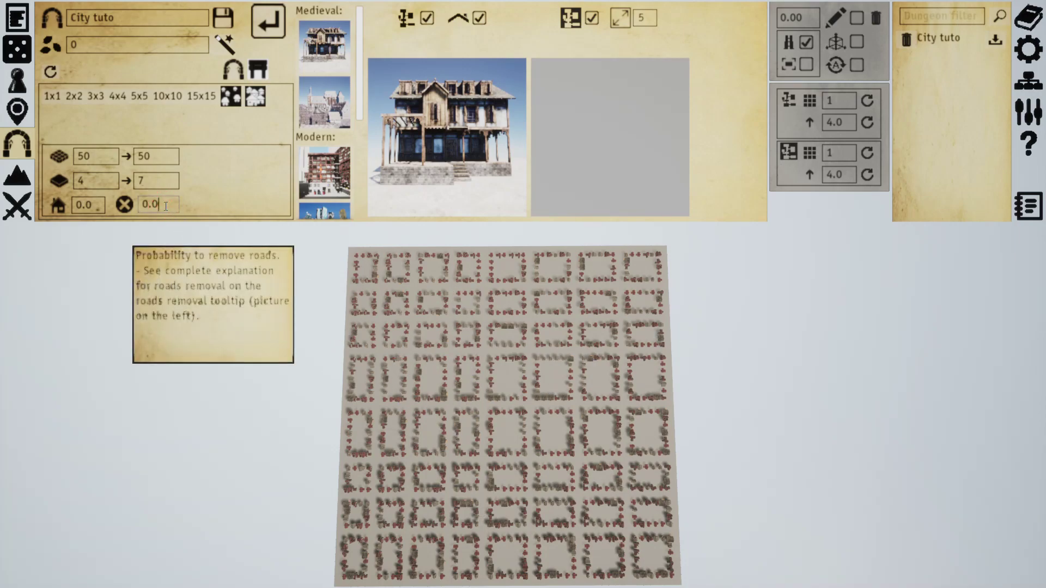
{"action": "type", "text": "1"}
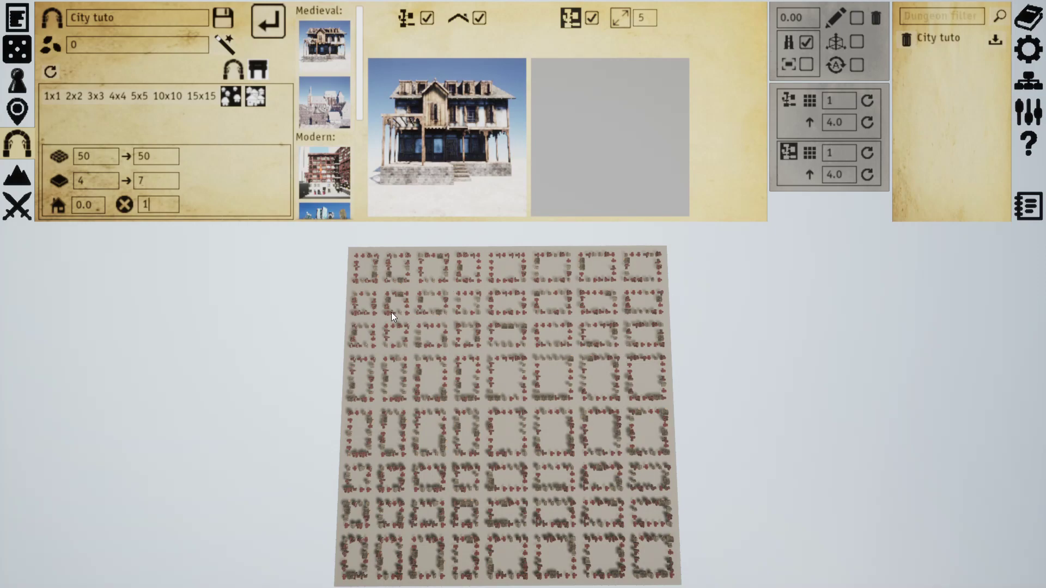
{"action": "left_click", "coordinate": [267, 31]}
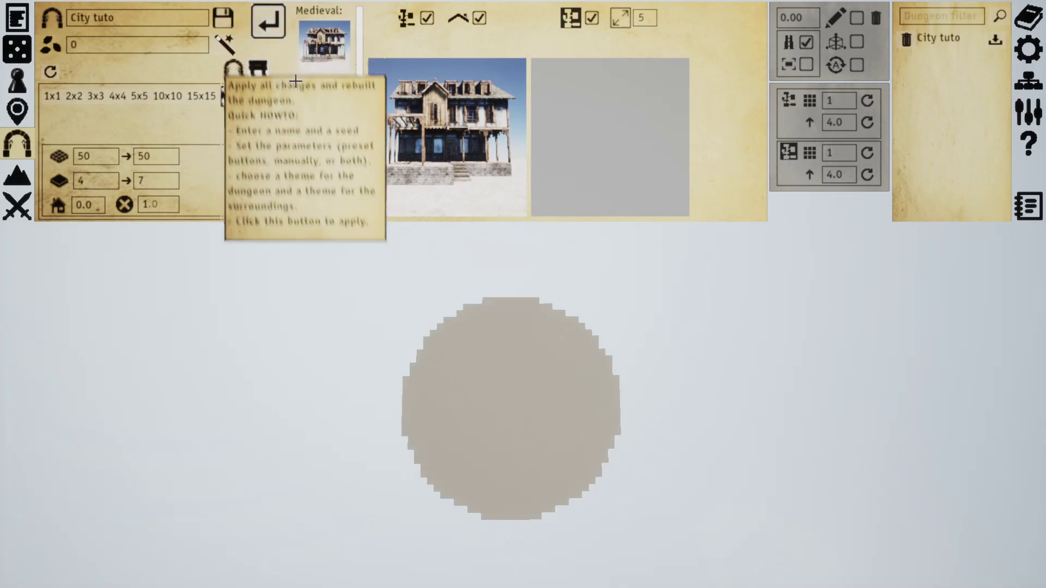
Set the buildings probability to 1, keeping full road removal, and rebuild the city
{"action": "left_click", "coordinate": [90, 205]}
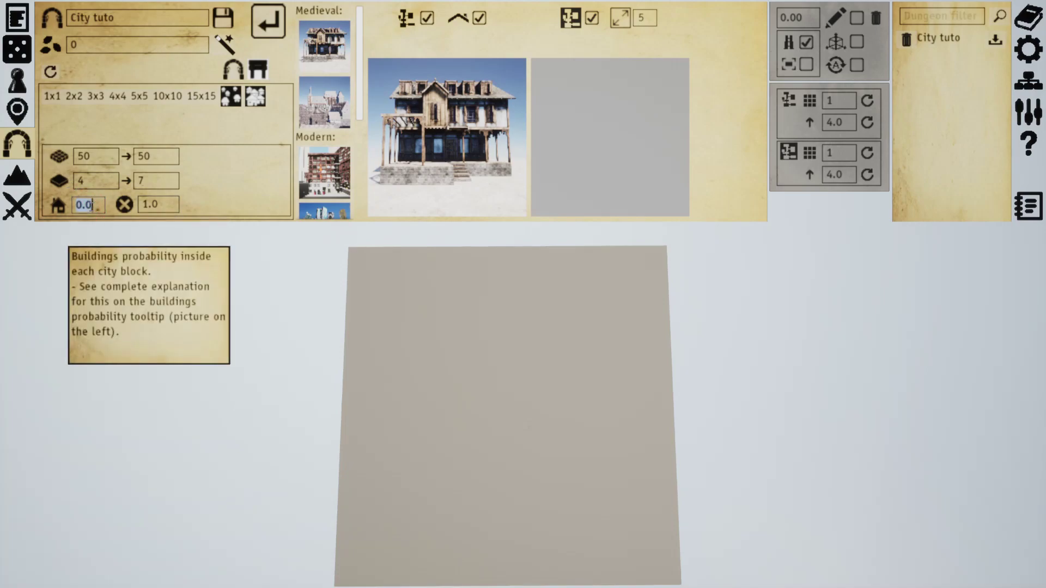
{"action": "type", "text": "1"}
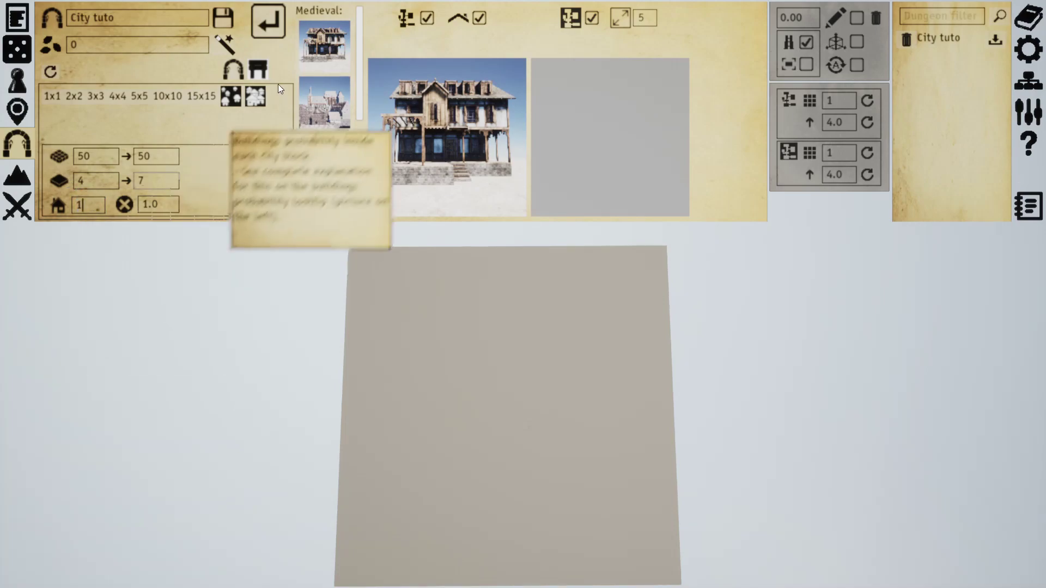
{"action": "left_click", "coordinate": [267, 22]}
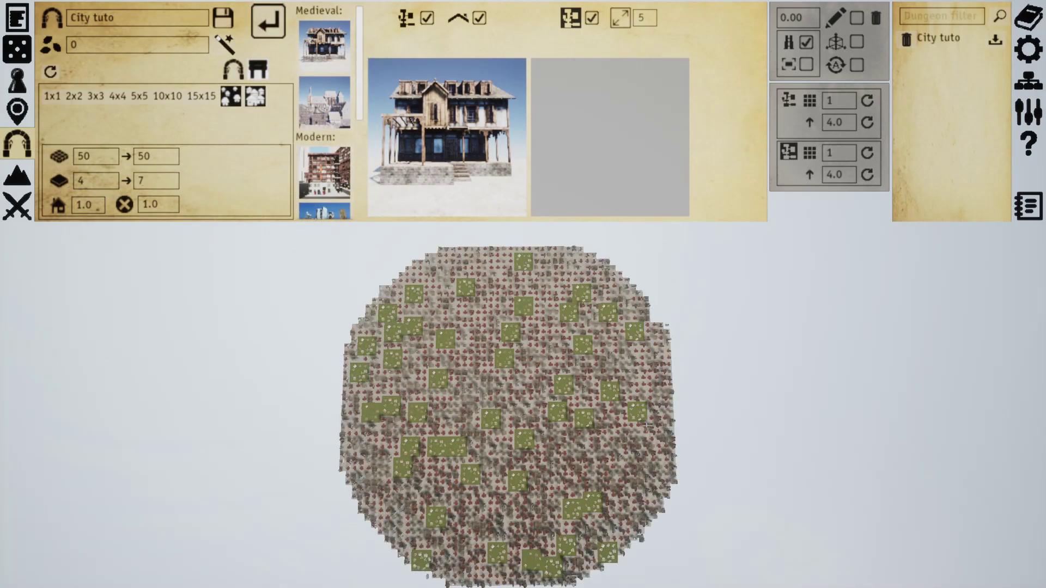
Set the buildings probability back to 0 and rebuild the city
{"action": "left_click", "coordinate": [91, 204]}
{"action": "key", "text": "BackSpace"}
{"action": "key", "text": "BackSpace"}
{"action": "key", "text": "BackSpace"}
{"action": "type", "text": "0"}
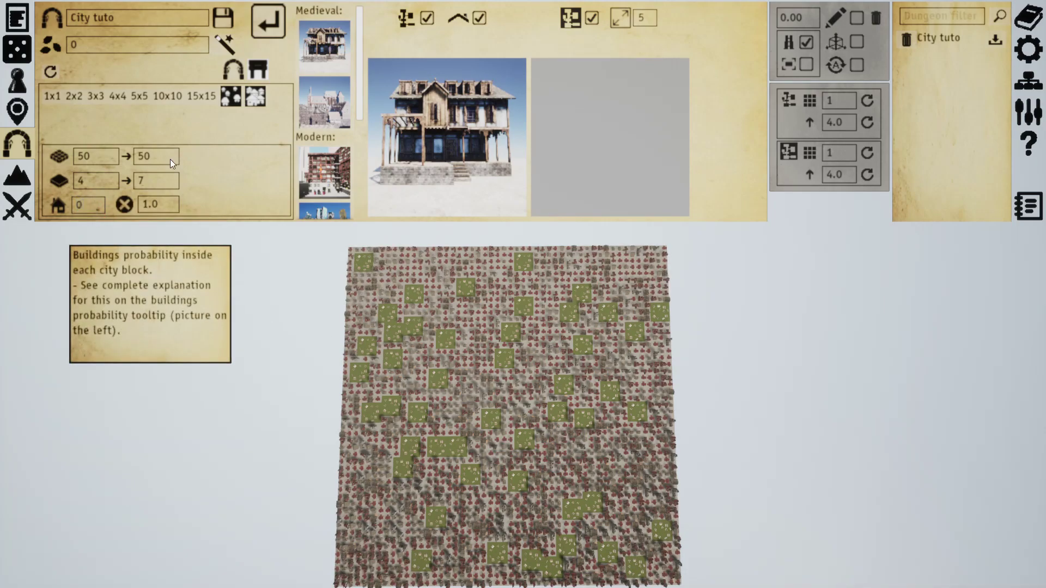
{"action": "left_click", "coordinate": [268, 22]}
Set the road removal probability to 0.5 and rebuild the city
{"action": "left_click", "coordinate": [163, 203]}
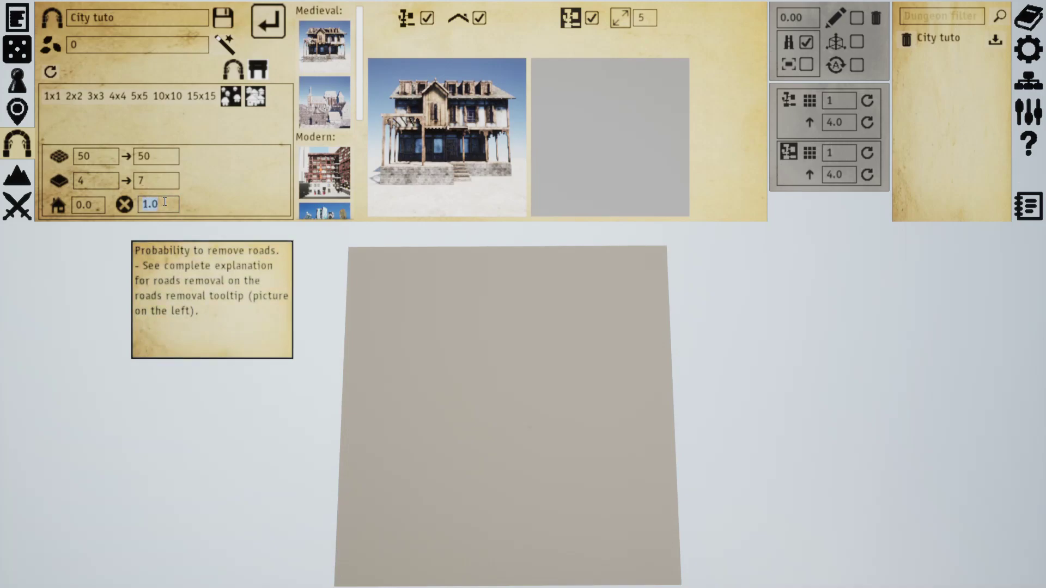
{"action": "key", "text": "BackSpace"}
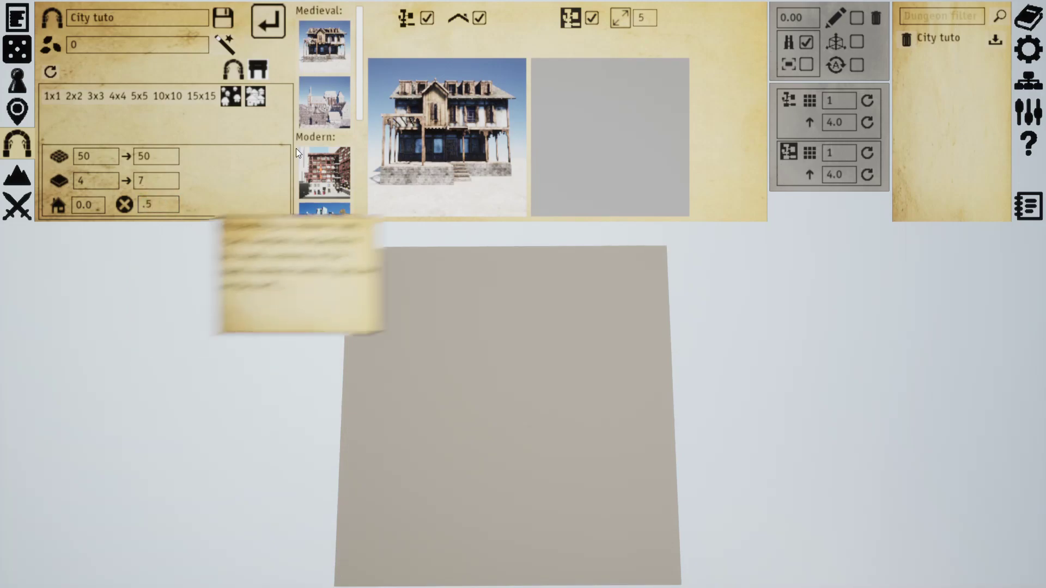
{"action": "left_click", "coordinate": [267, 23]}
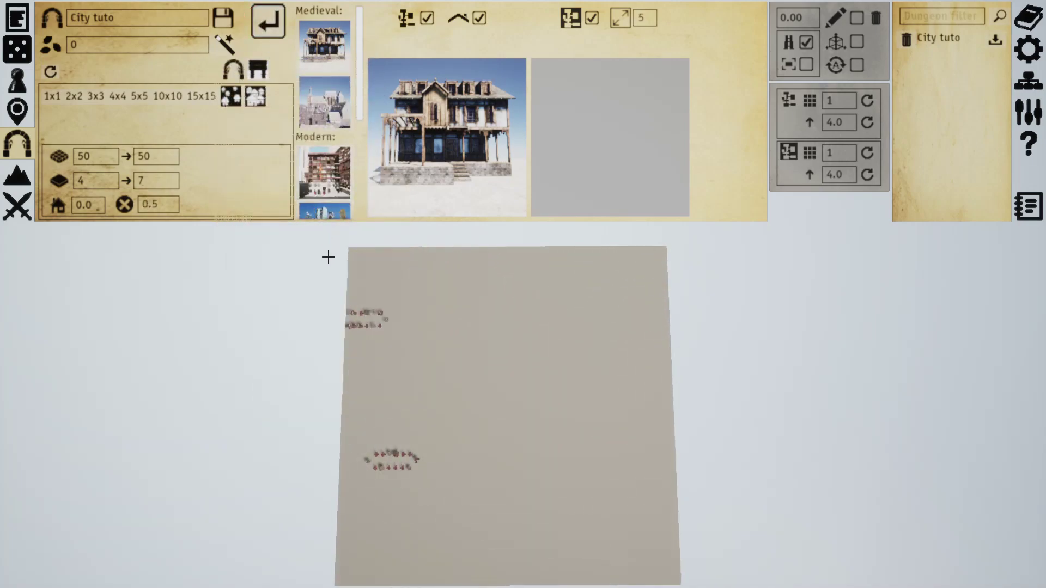
Set the road removal probability to 0.2 and rebuild the city
{"action": "left_click", "coordinate": [164, 206]}
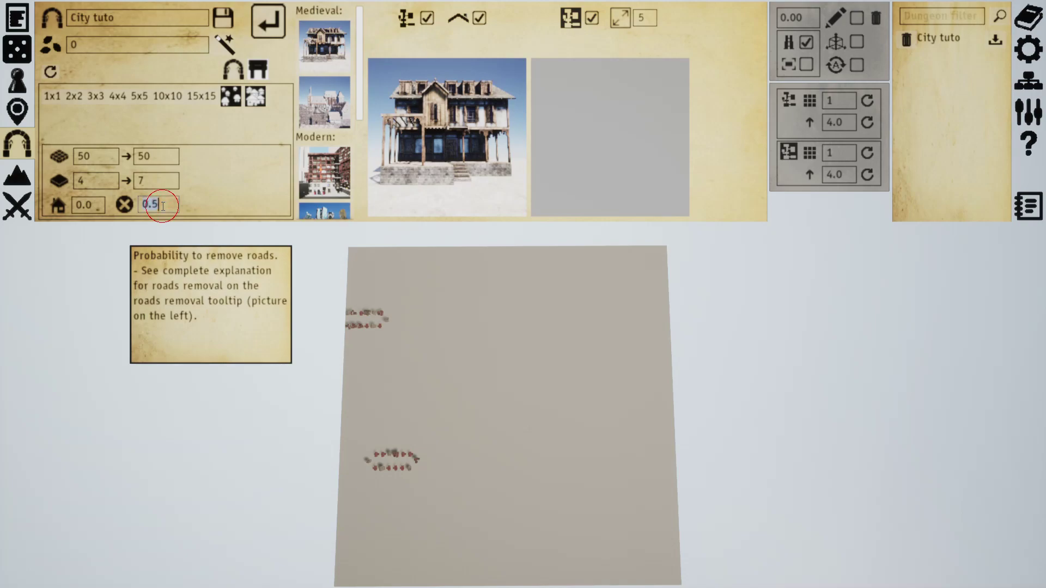
{"action": "key", "text": "BackSpace"}
{"action": "type", "text": ".2"}
{"action": "left_click", "coordinate": [268, 20]}
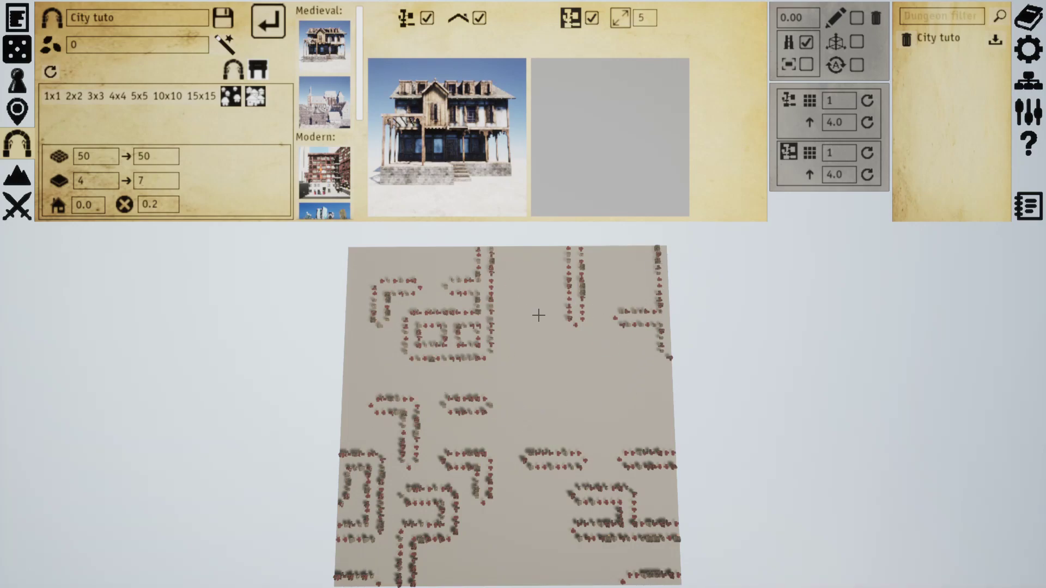
Set the road removal probability to 0.1 and rebuild the city
{"action": "left_click", "coordinate": [162, 209]}
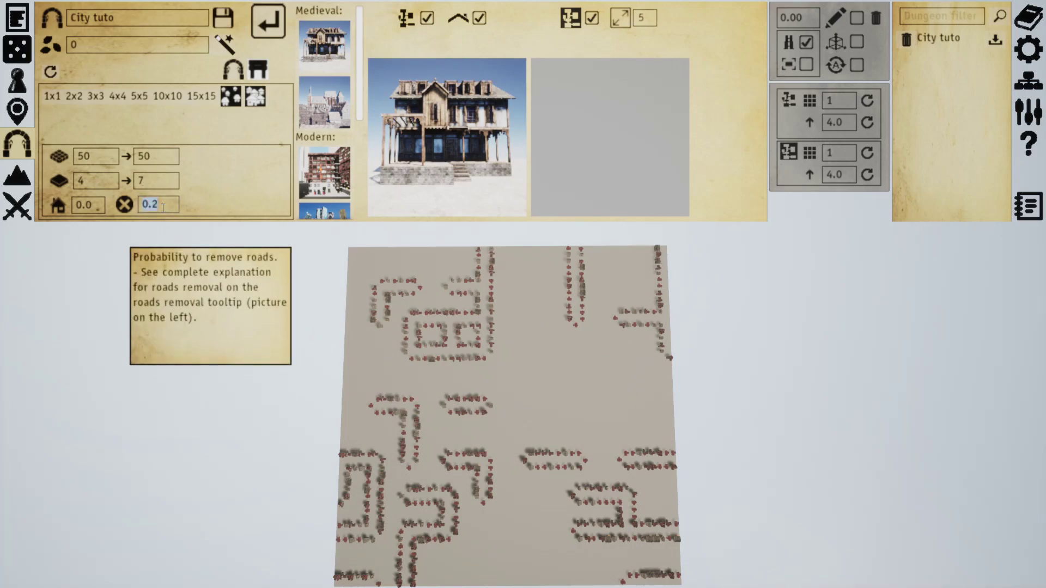
{"action": "type", "text": ".1"}
{"action": "left_click", "coordinate": [268, 21]}
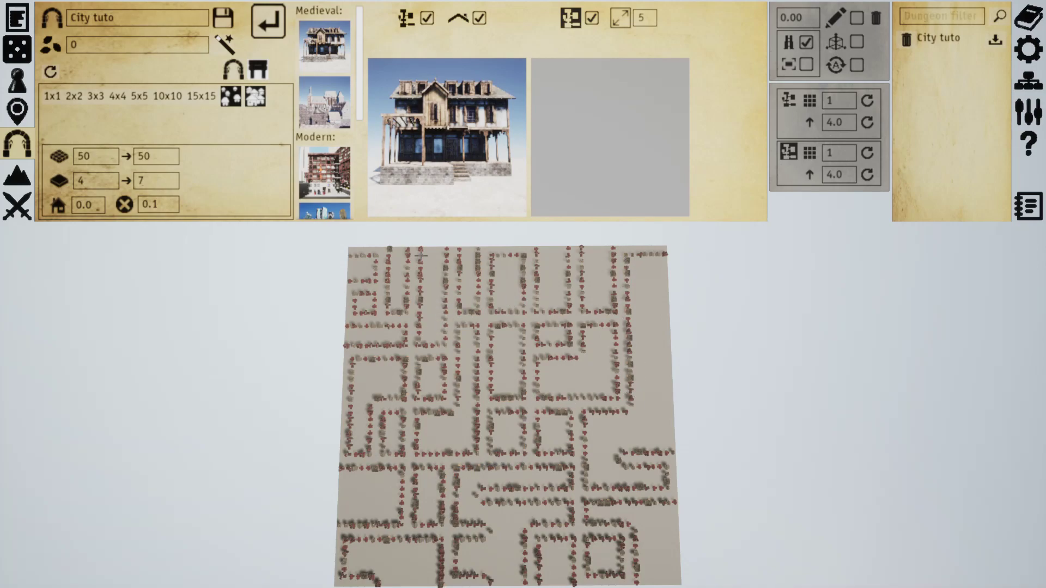
Set the road removal probability to 0.02 and rebuild the city
{"action": "left_click", "coordinate": [157, 204]}
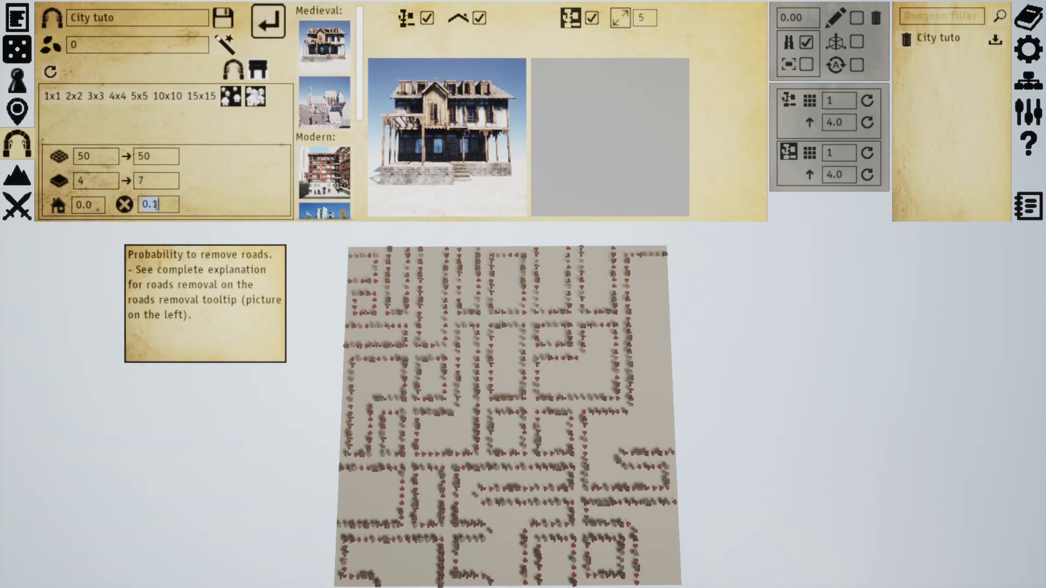
{"action": "key", "text": "BackSpace"}
{"action": "type", "text": ".02"}
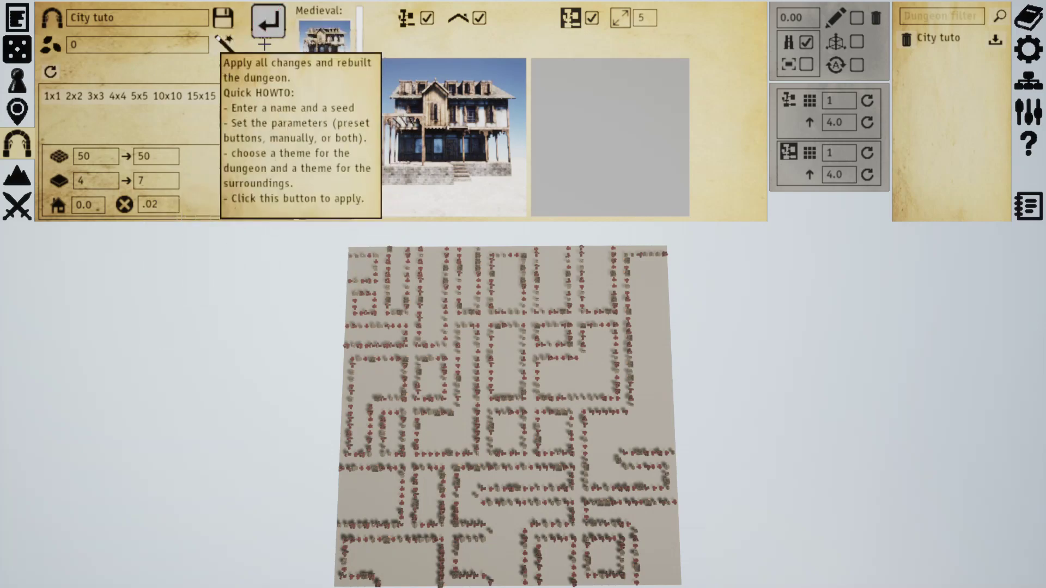
{"action": "left_click", "coordinate": [268, 20]}
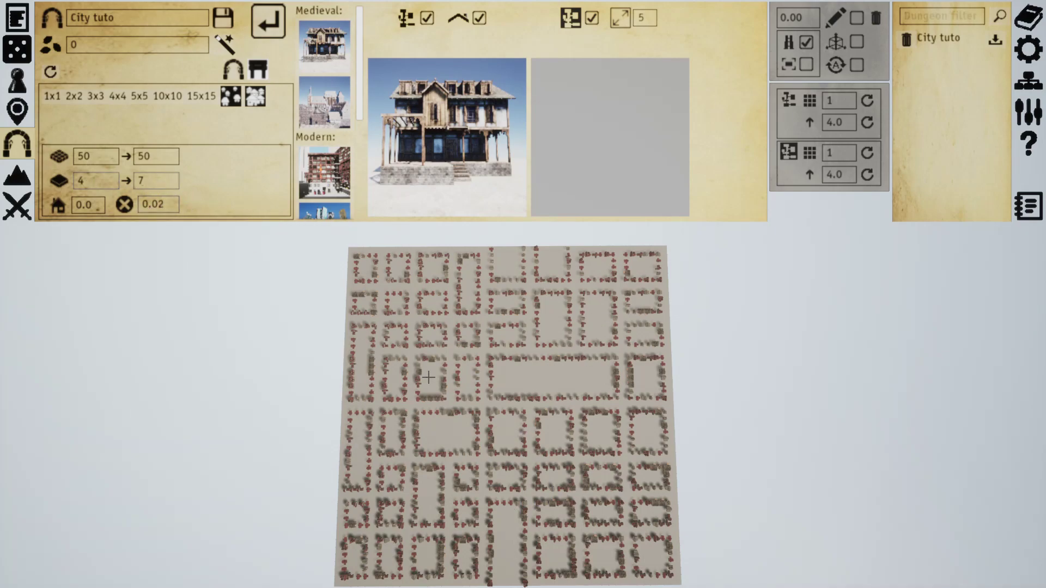
Set the road removal probability back to 0.1 and rebuild the city
{"action": "left_click", "coordinate": [164, 205]}
{"action": "type", "text": "0.1"}
{"action": "left_click", "coordinate": [267, 20]}
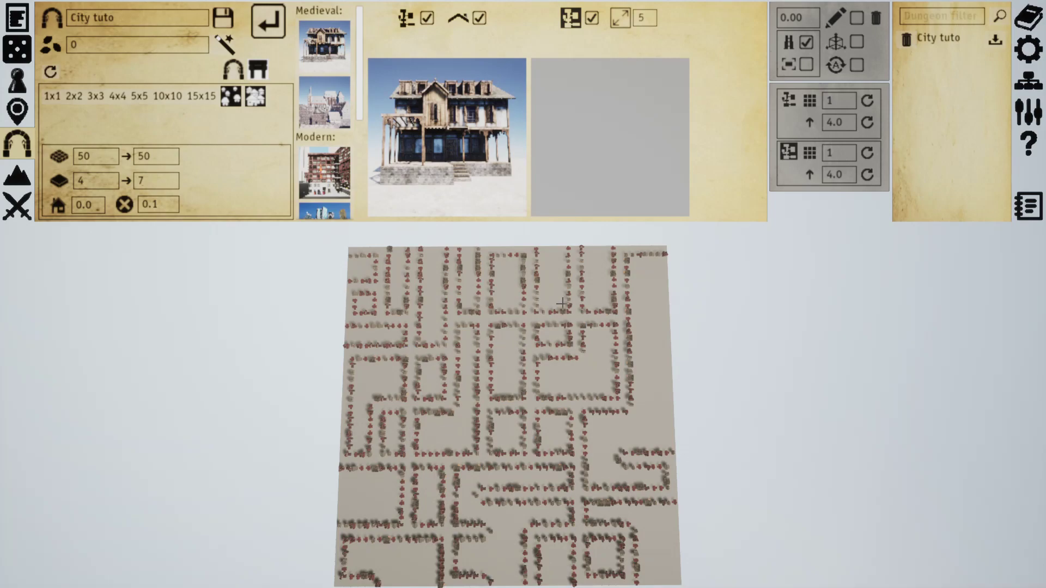
Set the minimum and maximum block dimensions to 2 and the road removal probability to 0, and rebuild the city
{"action": "mouse_move", "coordinate": [83, 180]}
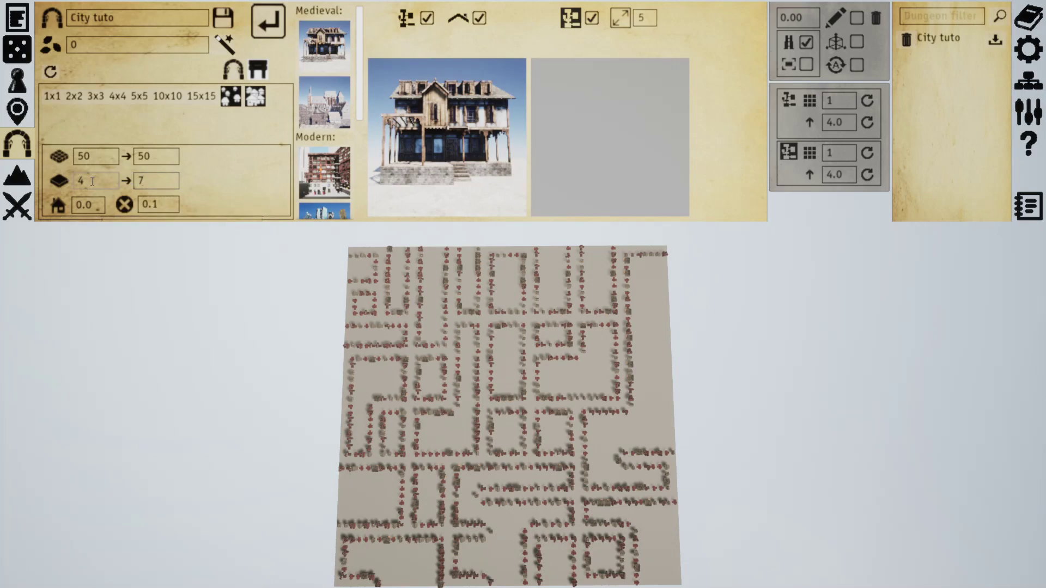
{"action": "mouse_move", "coordinate": [155, 178]}
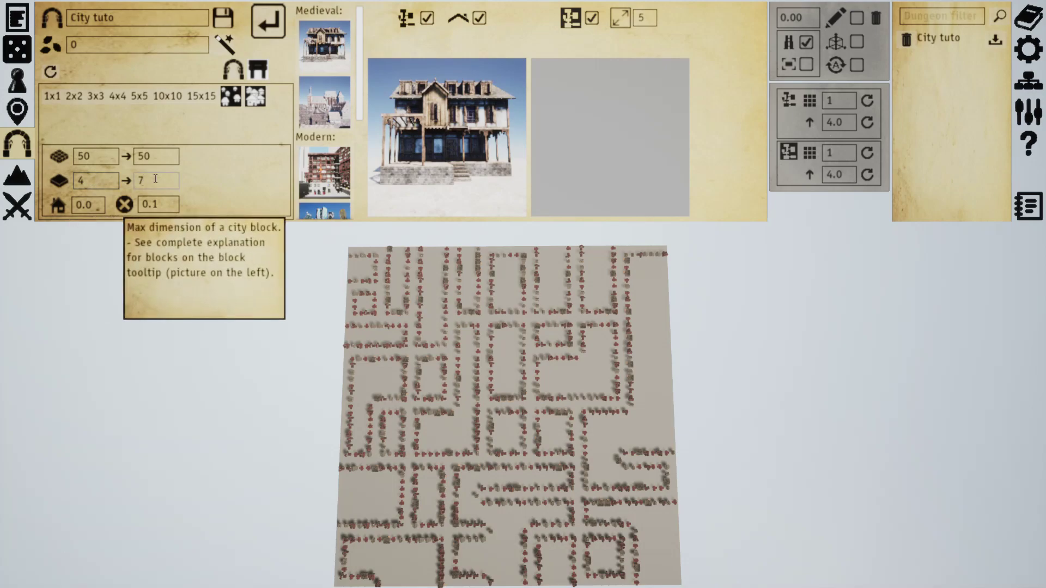
{"action": "left_click", "coordinate": [73, 96]}
{"action": "left_click", "coordinate": [100, 185]}
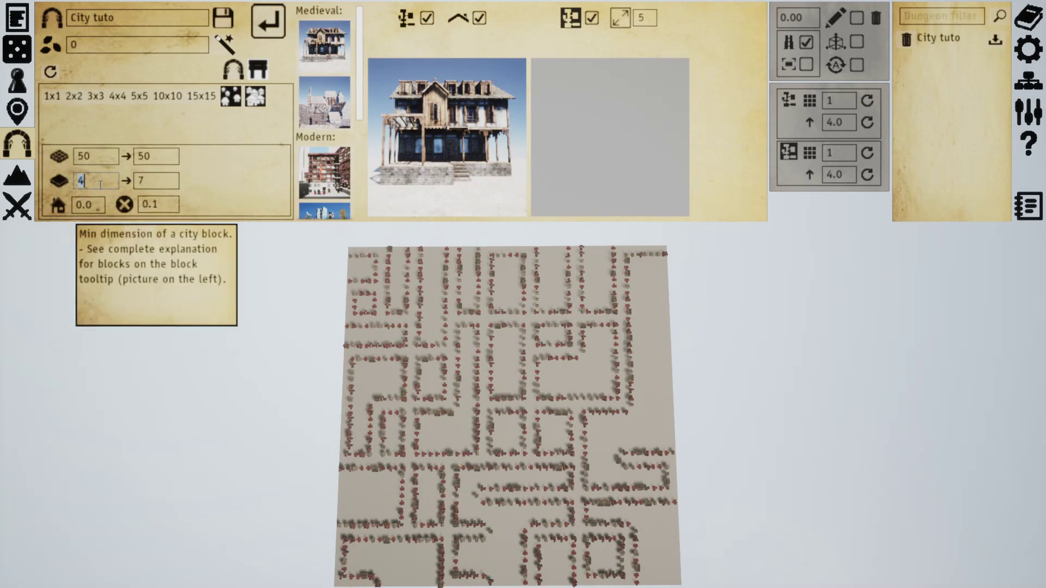
{"action": "type", "text": "2"}
{"action": "key", "text": "Tab"}
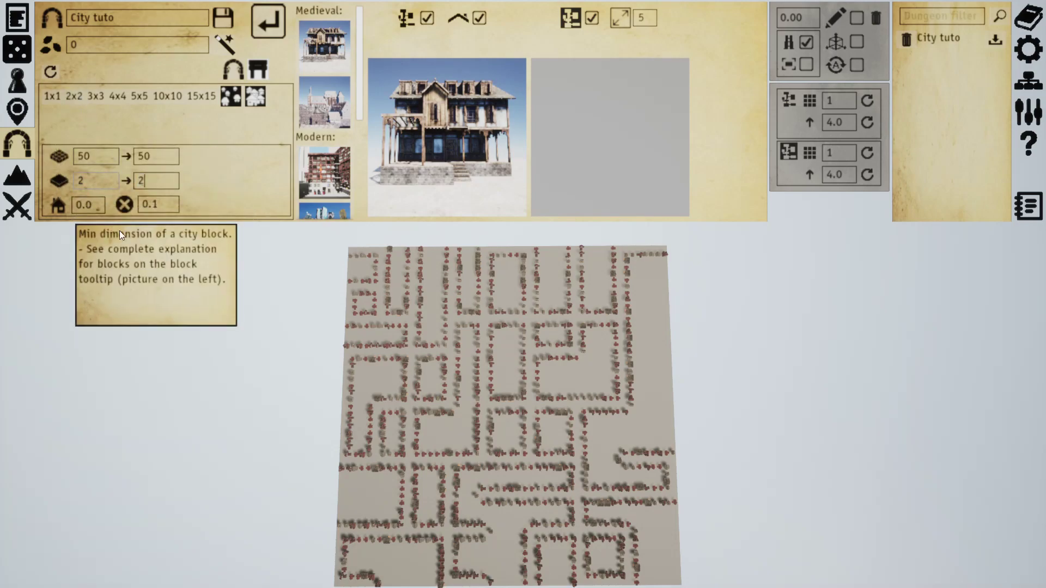
{"action": "left_click", "coordinate": [158, 204]}
{"action": "type", "text": "0"}
{"action": "left_click", "coordinate": [268, 21]}
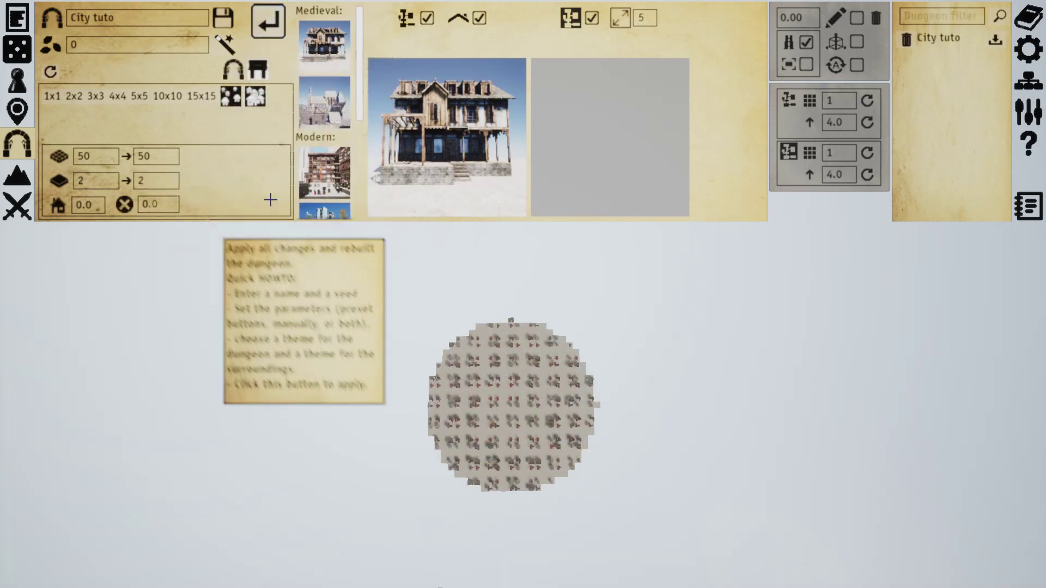
Set the road removal probability to 0.5 and rebuild the city with the 2x2 blocks
{"action": "left_click", "coordinate": [167, 205]}
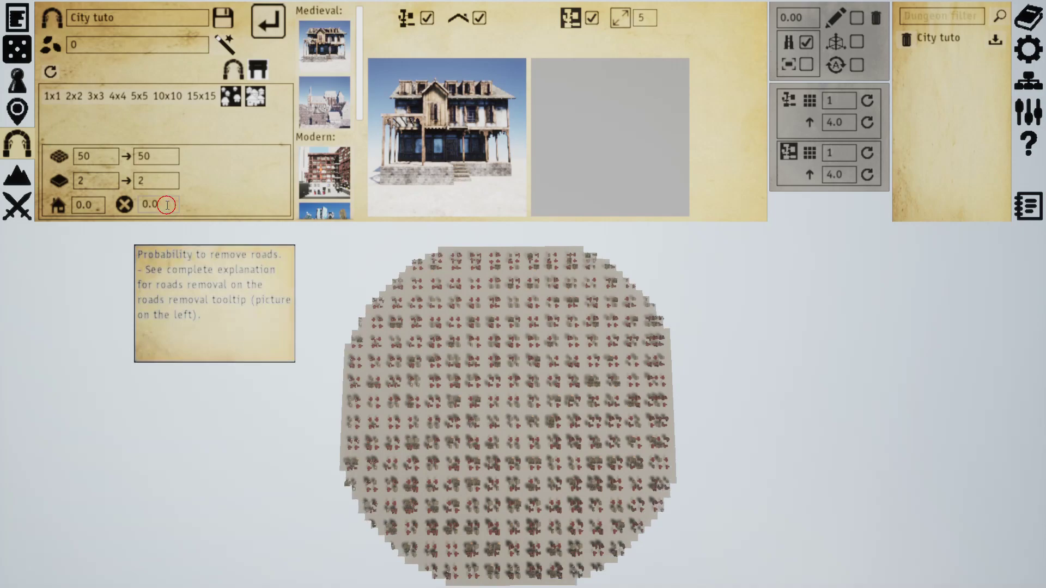
{"action": "key", "text": "BackSpace"}
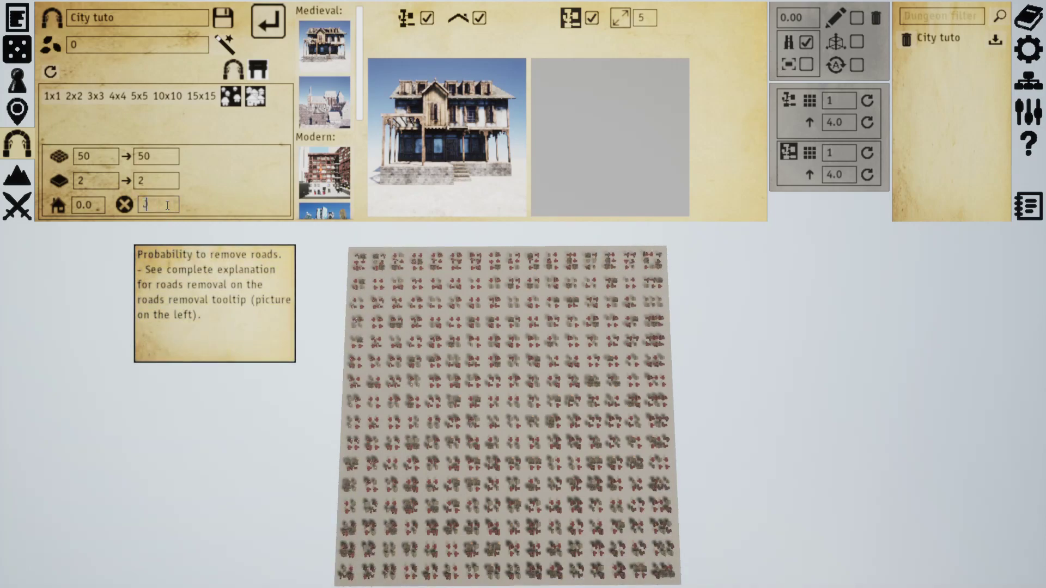
{"action": "left_click", "coordinate": [268, 22]}
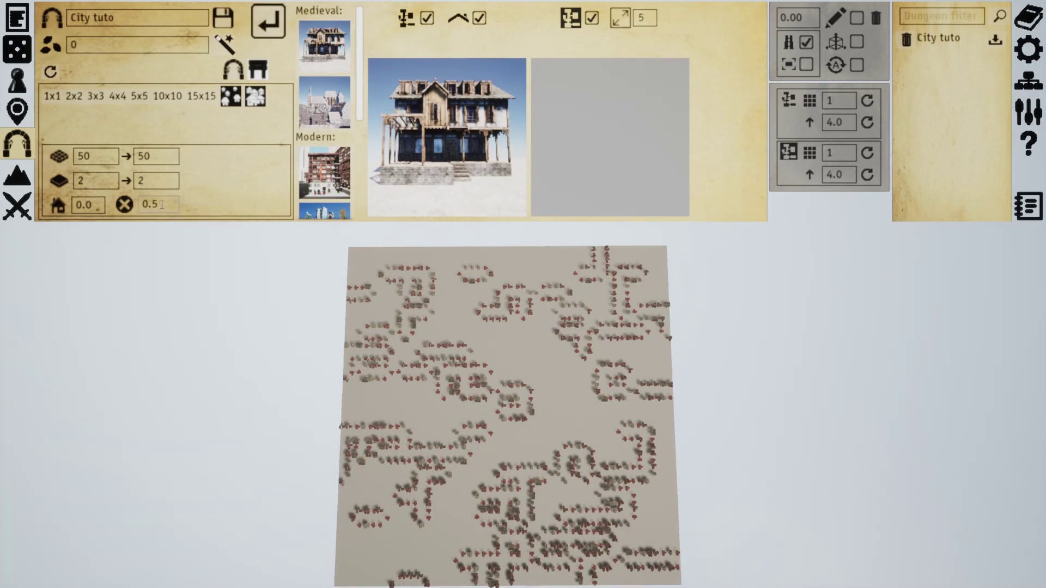
Set the road removal probability to 0.3 and rebuild the city
{"action": "left_click", "coordinate": [159, 204]}
{"action": "type", "text": ".3"}
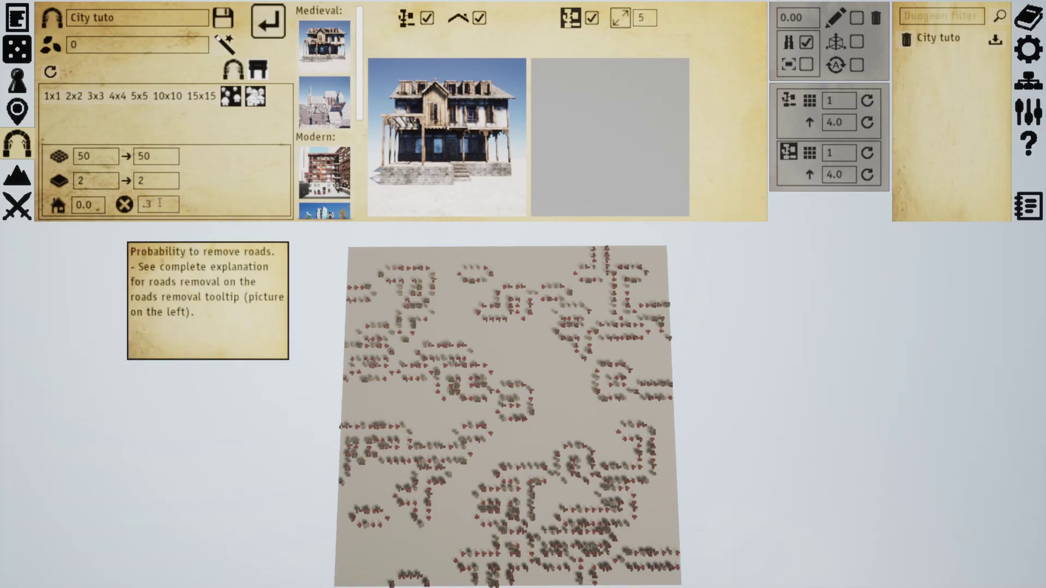
{"action": "left_click", "coordinate": [268, 22]}
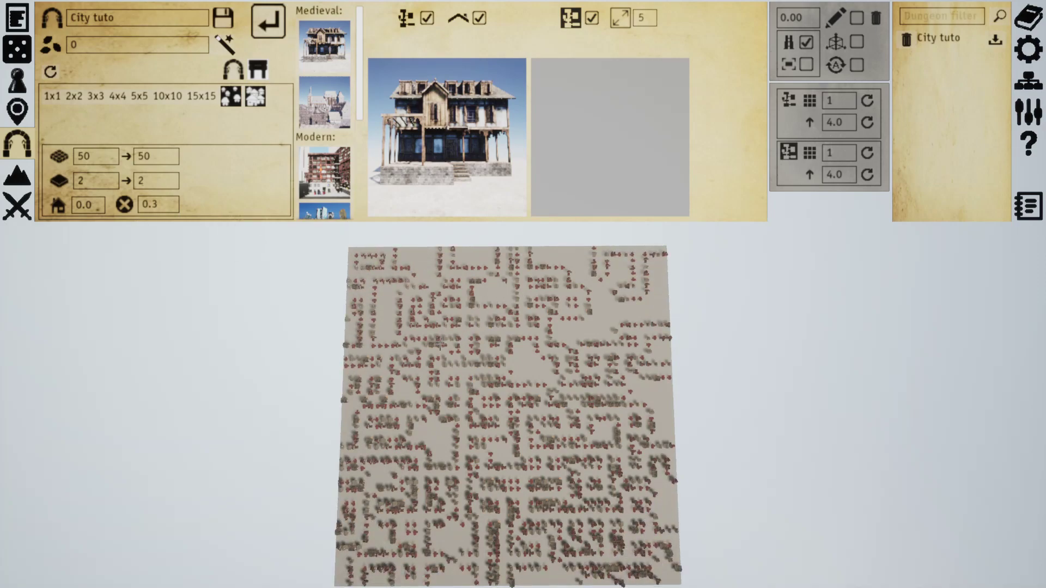
Set both the minimum and maximum block dimensions to 6 and rebuild the city
{"action": "left_click", "coordinate": [100, 182]}
{"action": "type", "text": "6"}
{"action": "key", "text": "Tab"}
{"action": "type", "text": "8"}
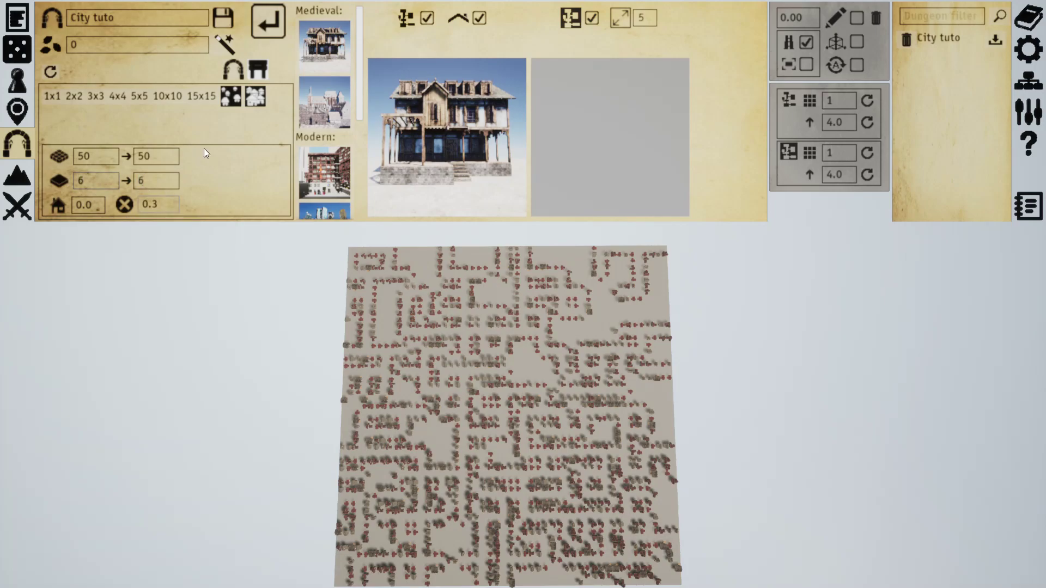
{"action": "left_click", "coordinate": [269, 22]}
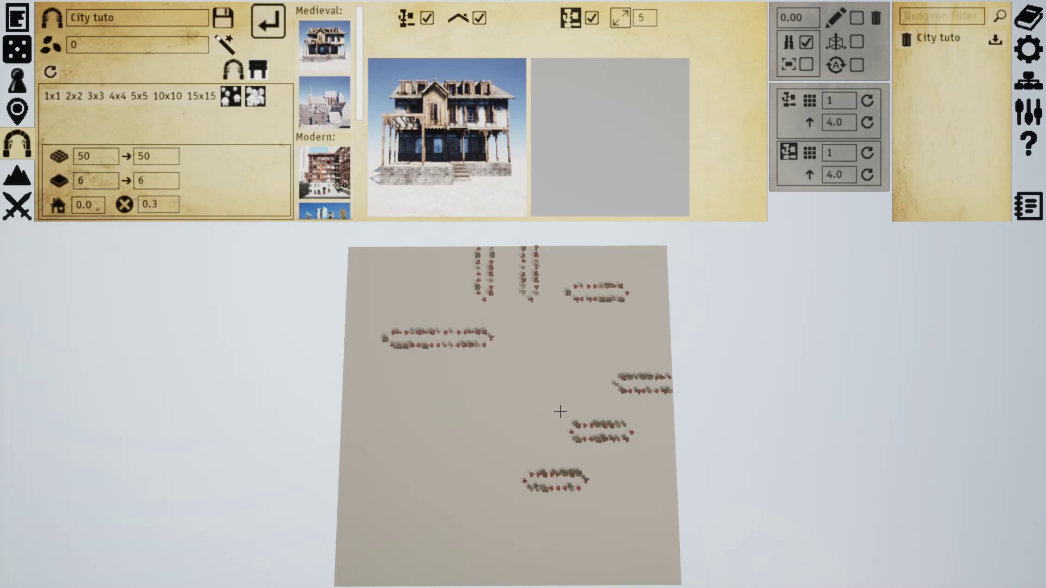
Set the road removal probability to 0.1 and rebuild the city with the 6x6 blocks
{"action": "left_click", "coordinate": [170, 203]}
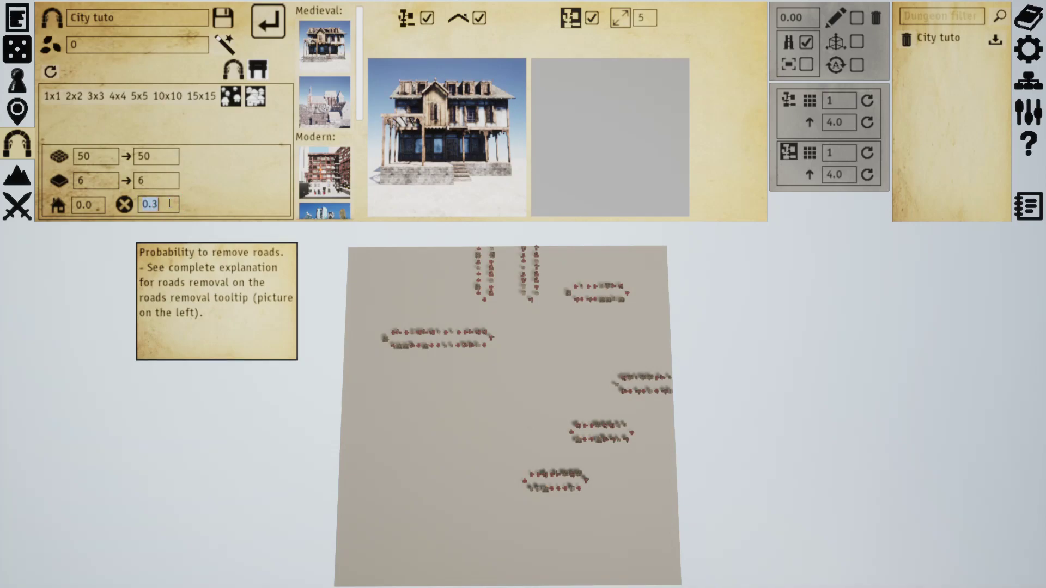
{"action": "type", "text": ".1"}
{"action": "left_click", "coordinate": [264, 17]}
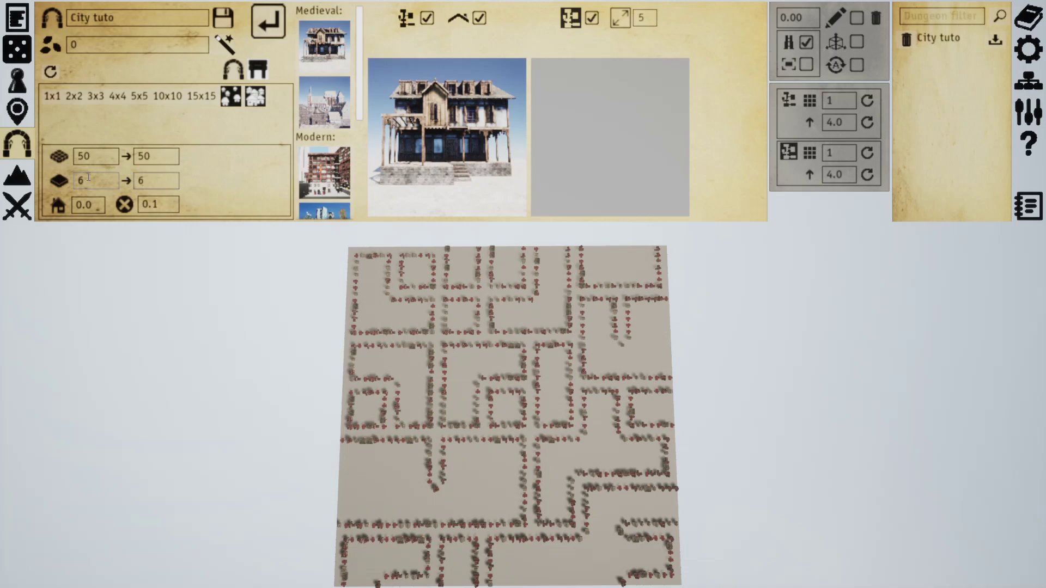
Apply the 1x1 block size preset and rebuild the city
{"action": "mouse_move", "coordinate": [120, 180]}
{"action": "mouse_move", "coordinate": [171, 212]}
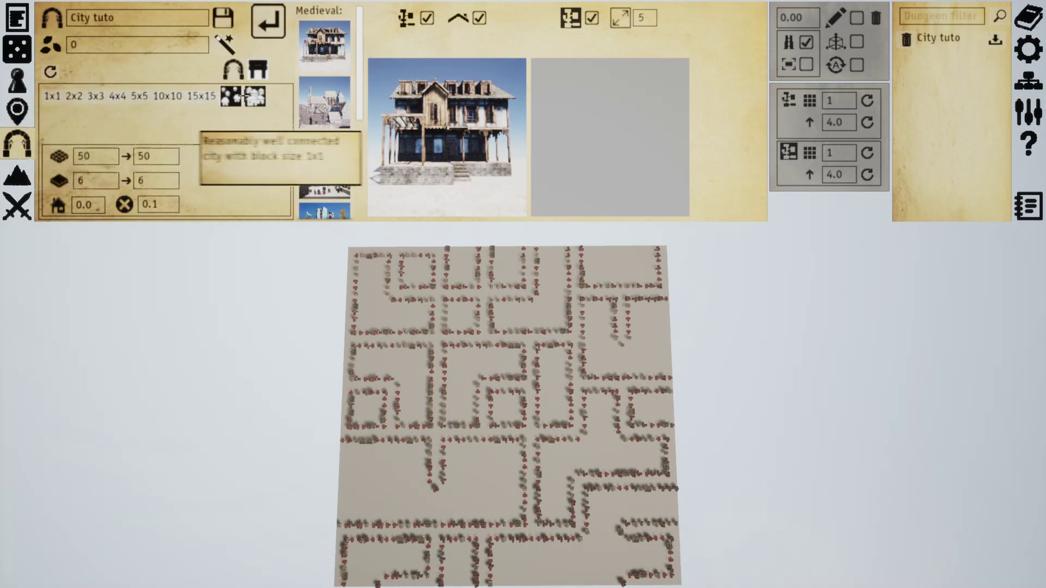
{"action": "left_click", "coordinate": [95, 96]}
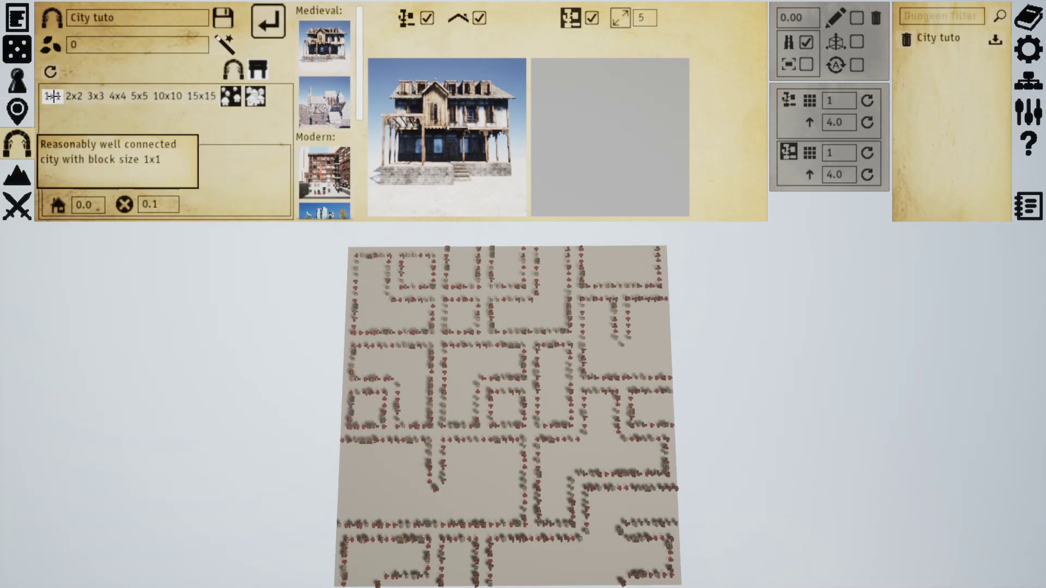
{"action": "left_click", "coordinate": [240, 102]}
{"action": "left_click", "coordinate": [201, 96]}
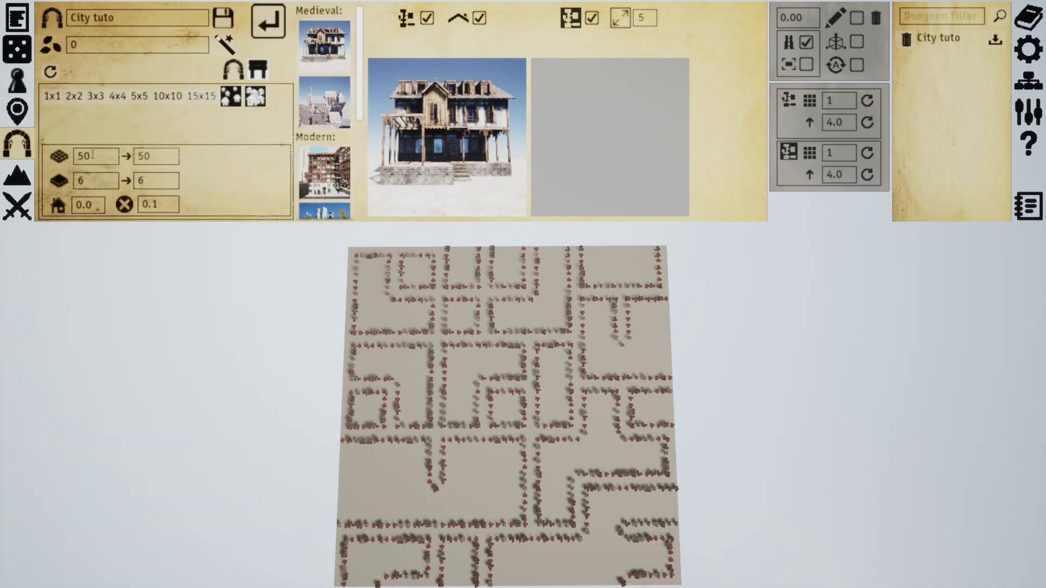
{"action": "left_click", "coordinate": [51, 99]}
{"action": "left_click", "coordinate": [99, 97]}
{"action": "left_click", "coordinate": [54, 98]}
{"action": "left_click", "coordinate": [268, 21]}
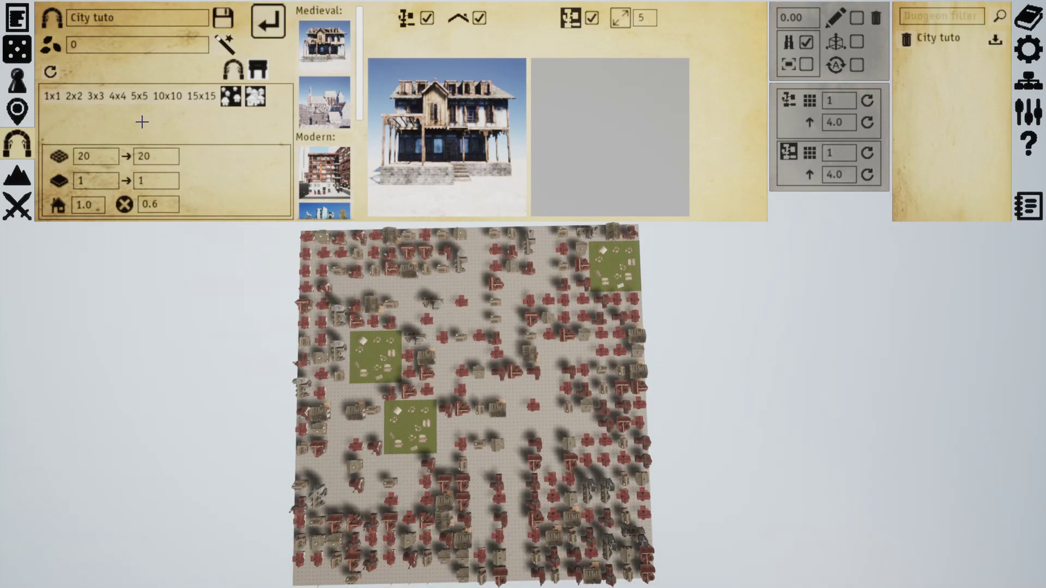
Rebuild the city with the 5x5 block preset, and again with the mixed preset using block dimensions 2 to 3
{"action": "left_click", "coordinate": [142, 97]}
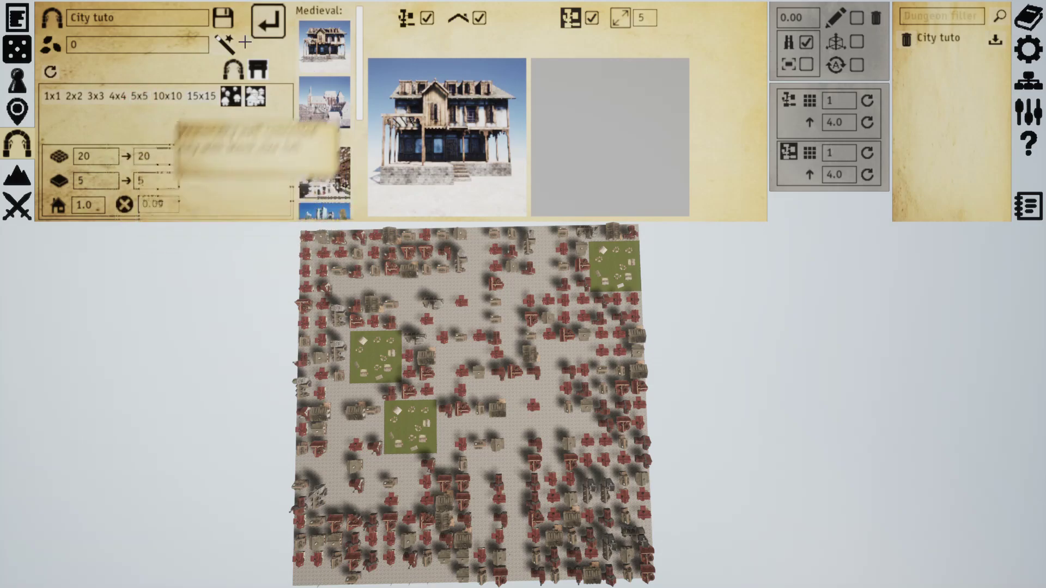
{"action": "left_click", "coordinate": [267, 21]}
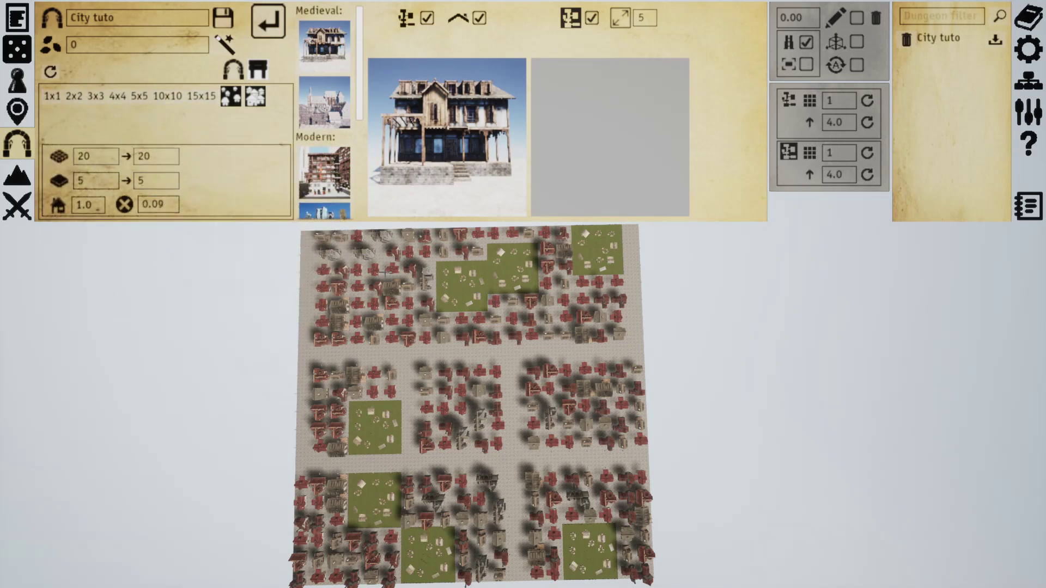
{"action": "left_click", "coordinate": [235, 97]}
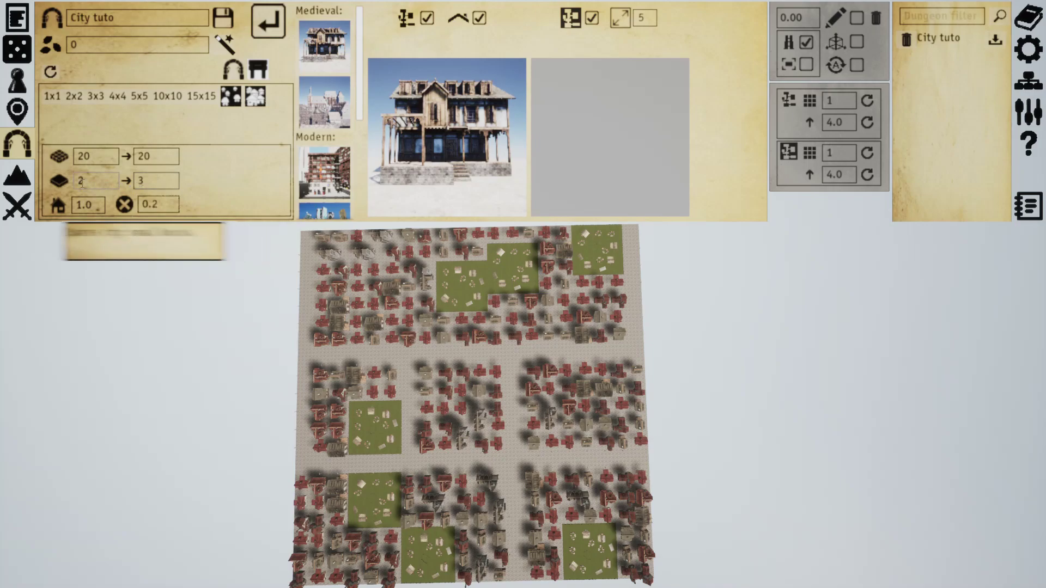
{"action": "left_click", "coordinate": [267, 21]}
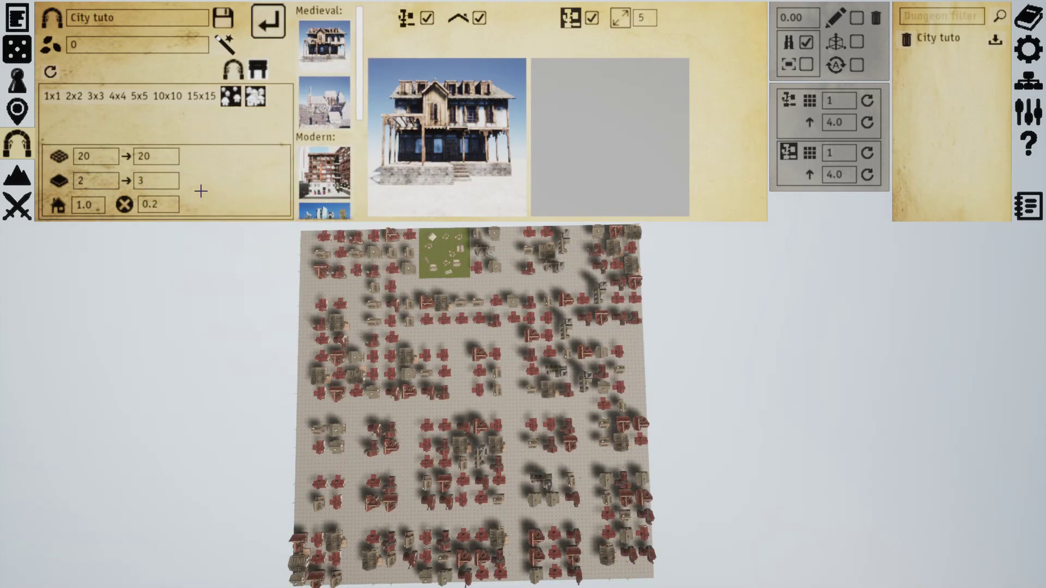
Rebuild the city with the mixed 4 to 7 block preset, and again after resetting the parameters to block dimensions 1 to 10
{"action": "left_click", "coordinate": [255, 95]}
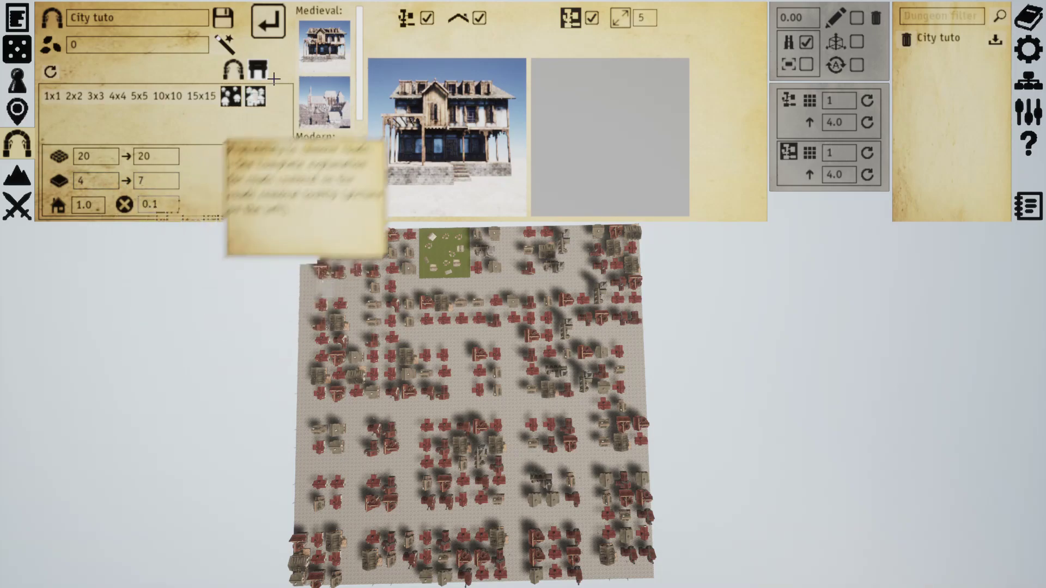
{"action": "left_click", "coordinate": [268, 23]}
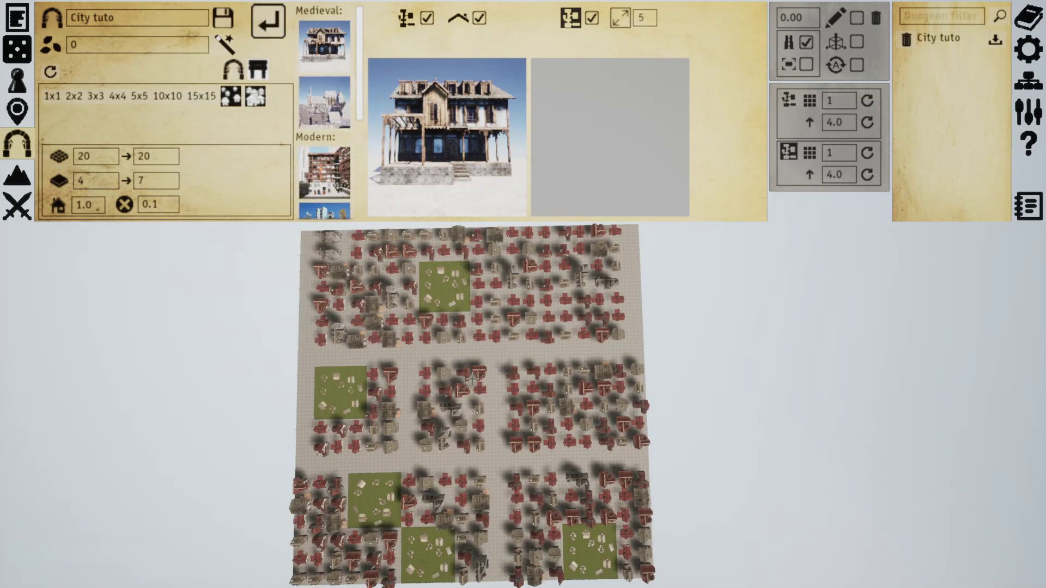
{"action": "left_click", "coordinate": [50, 72]}
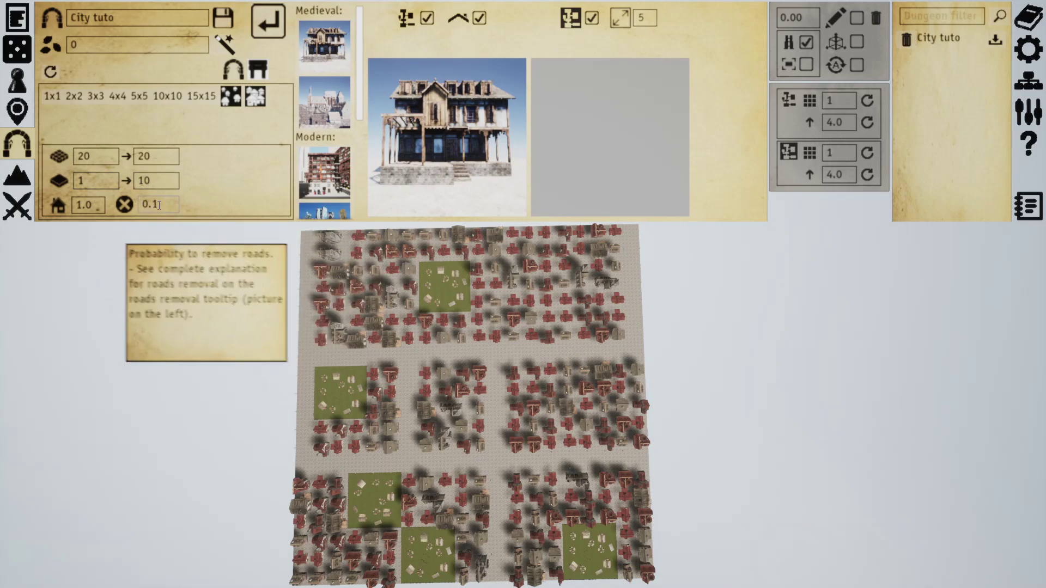
{"action": "left_click", "coordinate": [279, 24]}
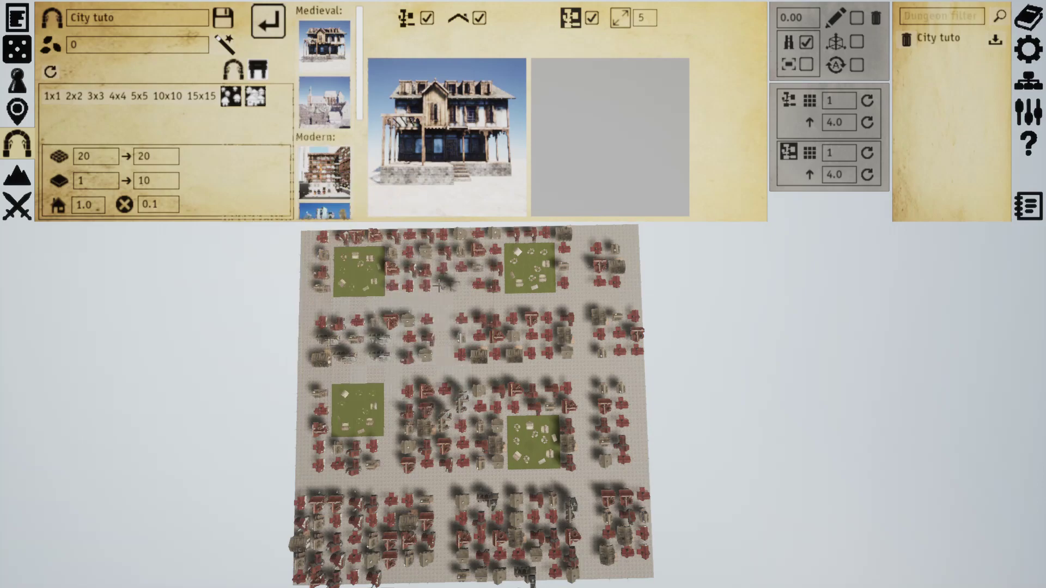